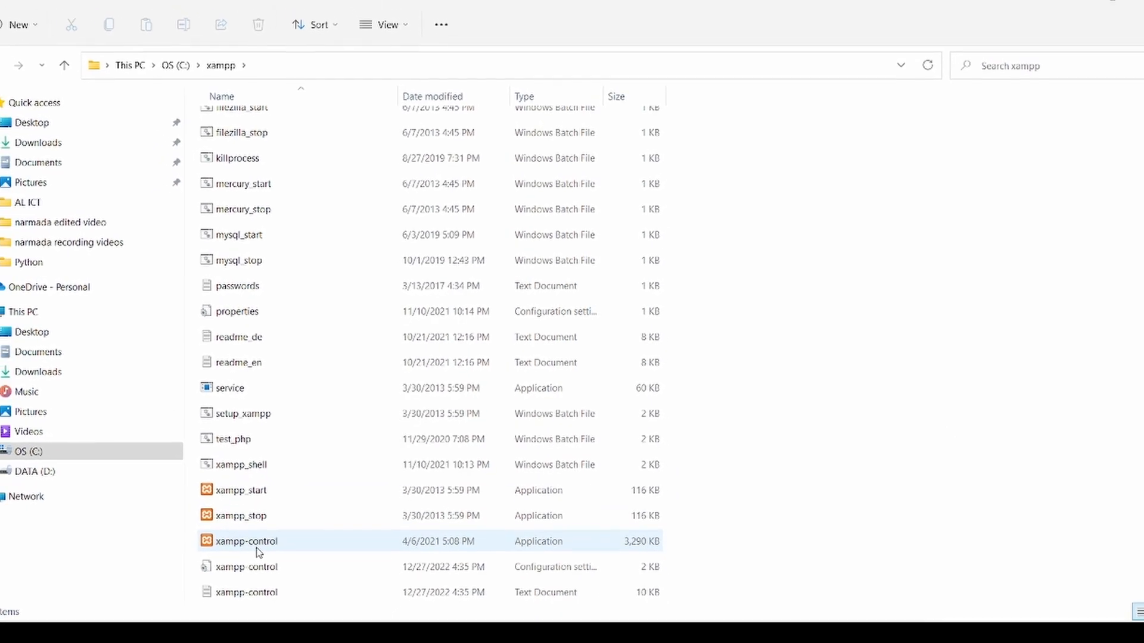
# Launch the XAMPP Control Panel and start the Apache and MySQL modules
pyautogui.doubleClick(259, 551)
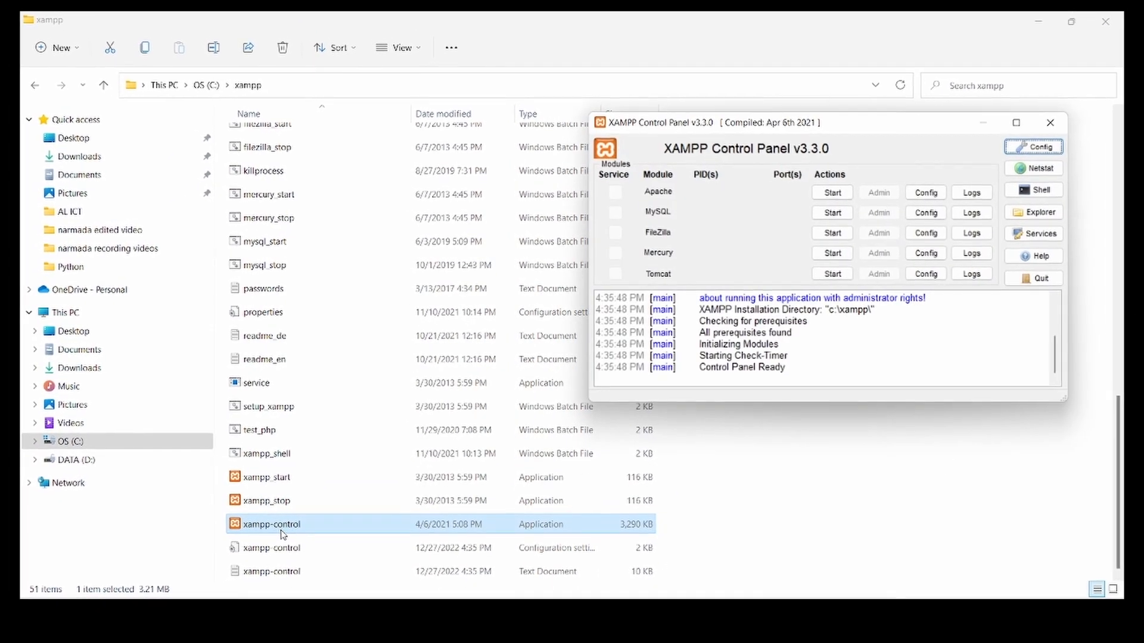
pyautogui.click(835, 195)
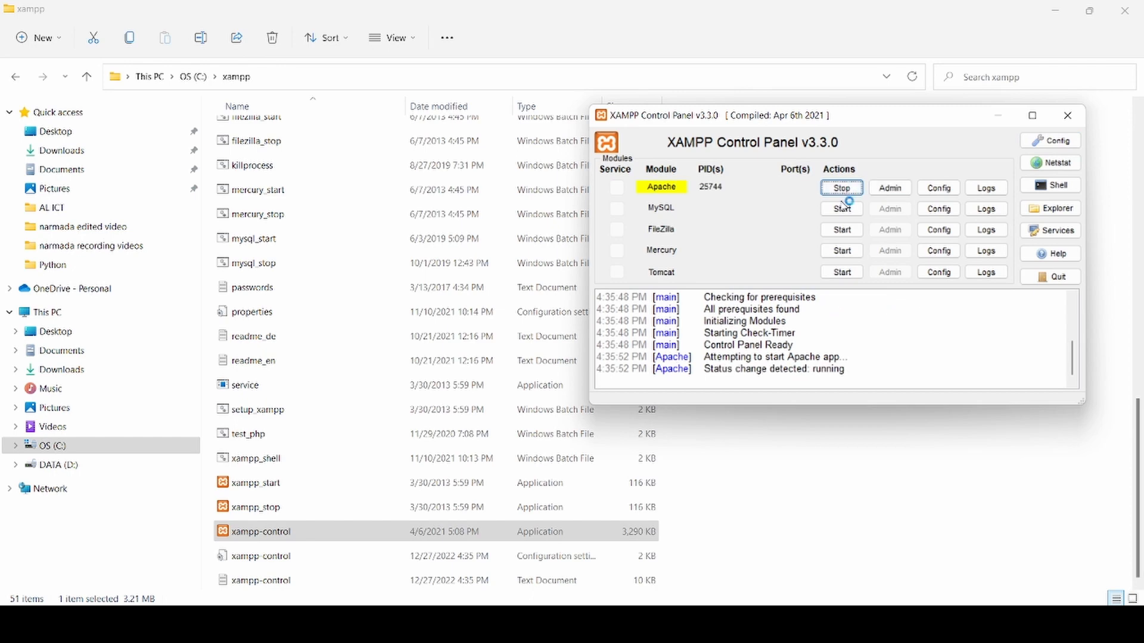
pyautogui.click(842, 207)
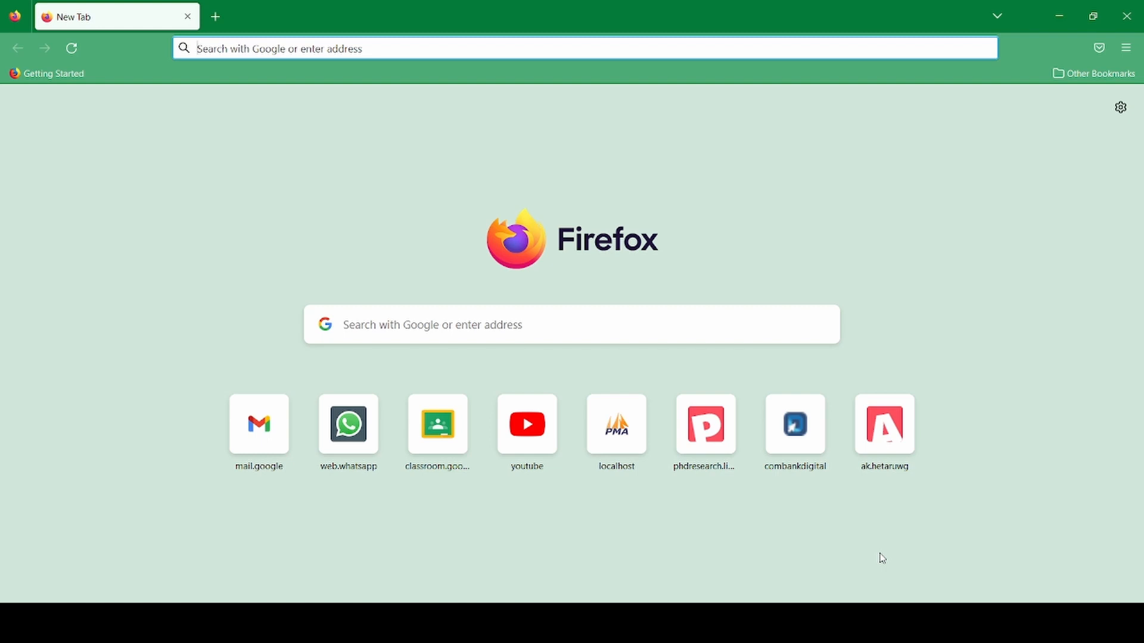
pyautogui.click(404, 49)
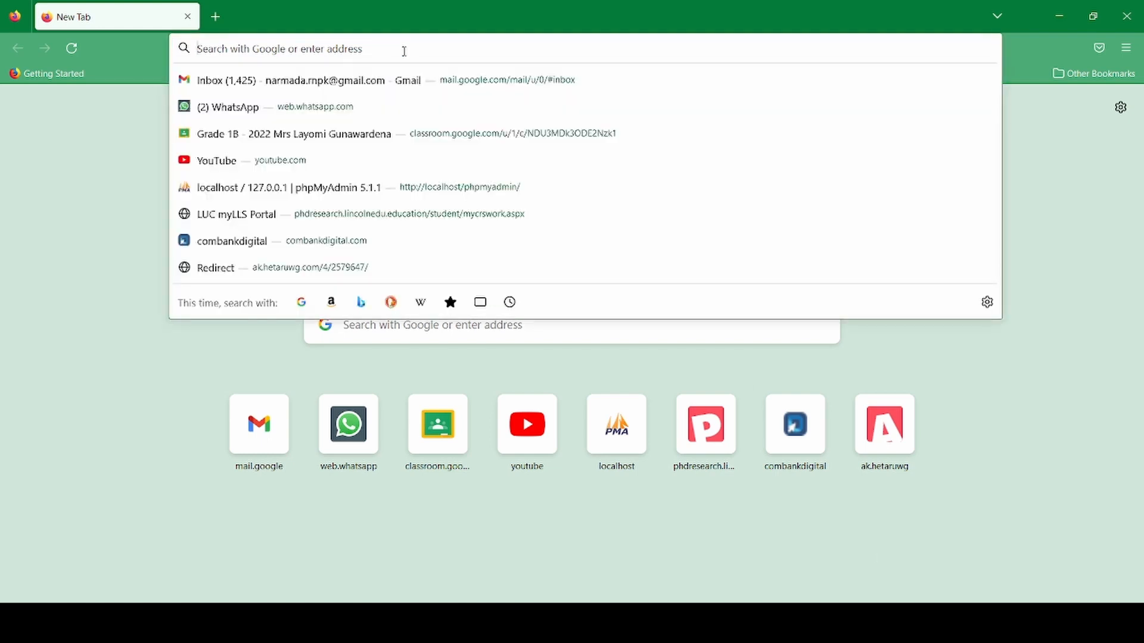
pyautogui.write('http://localhost/phpmyadmin/')
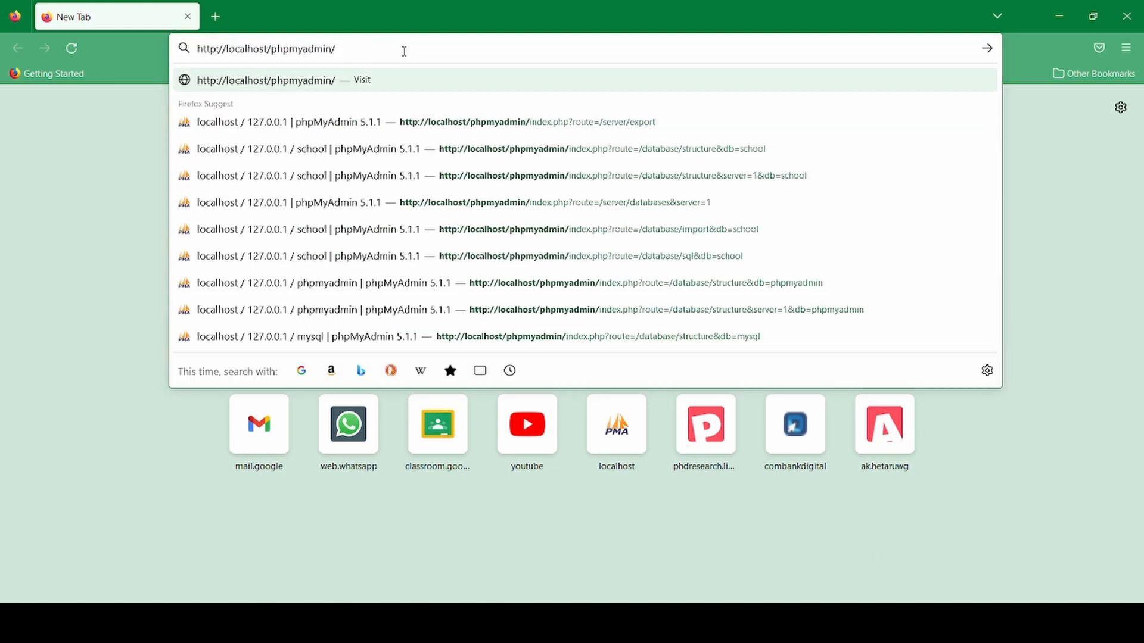
pyautogui.press('Return')
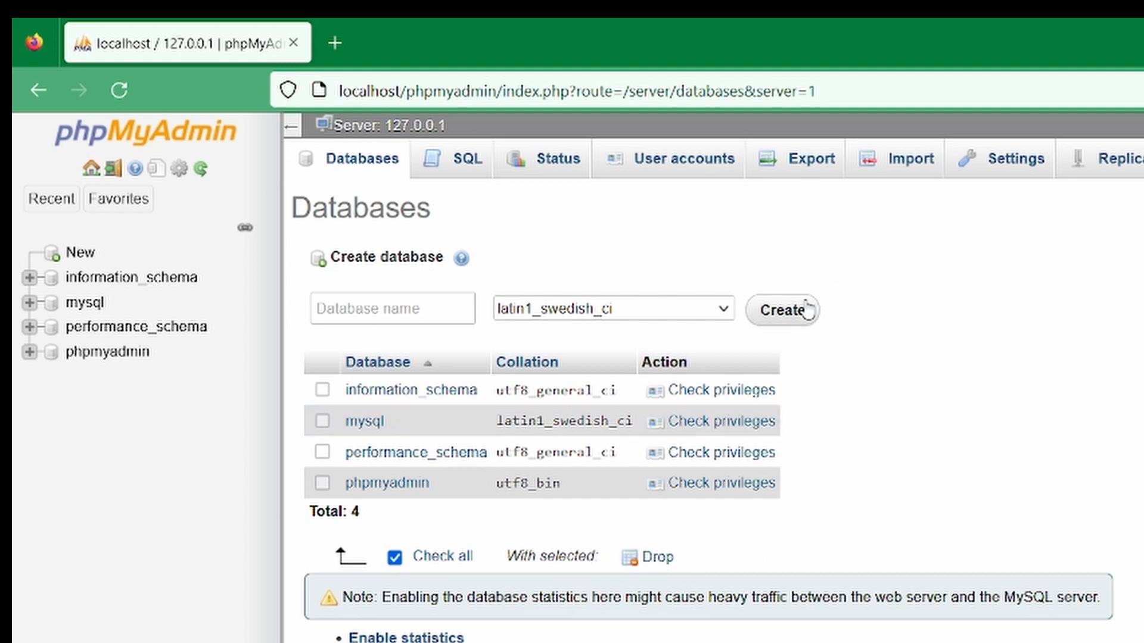
# Create a new database named School
pyautogui.click(437, 315)
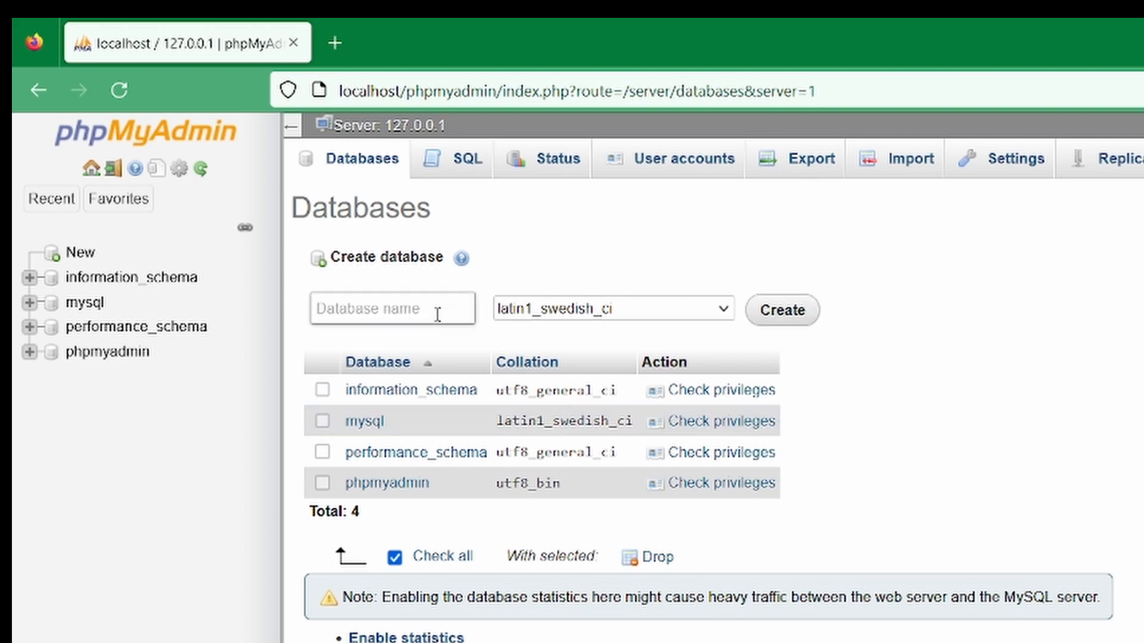
pyautogui.write('School')
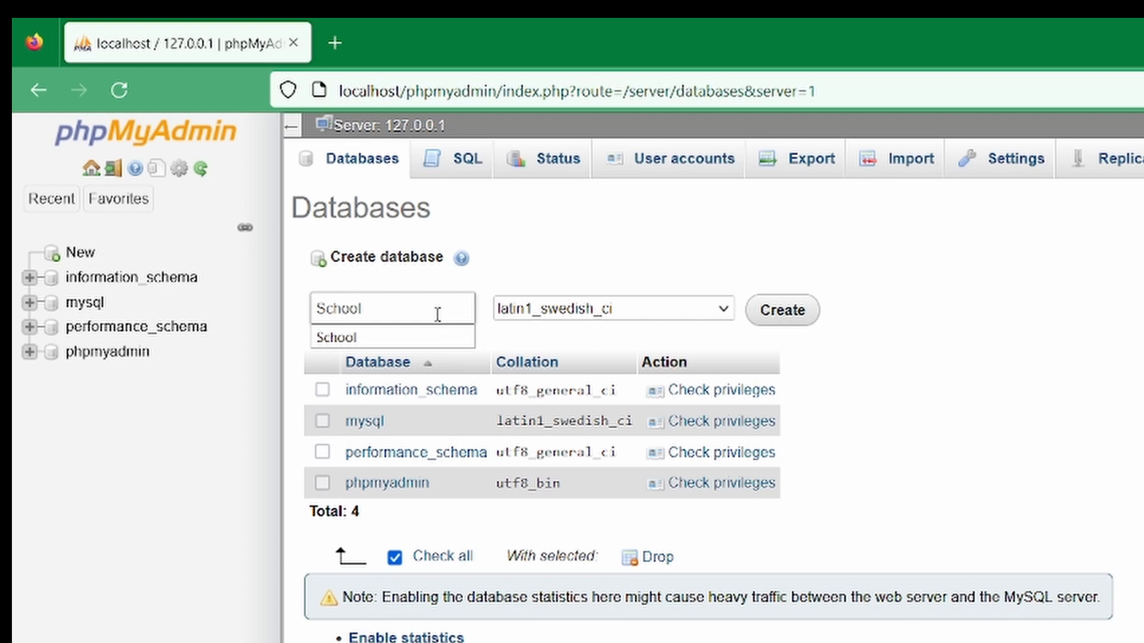
pyautogui.click(787, 317)
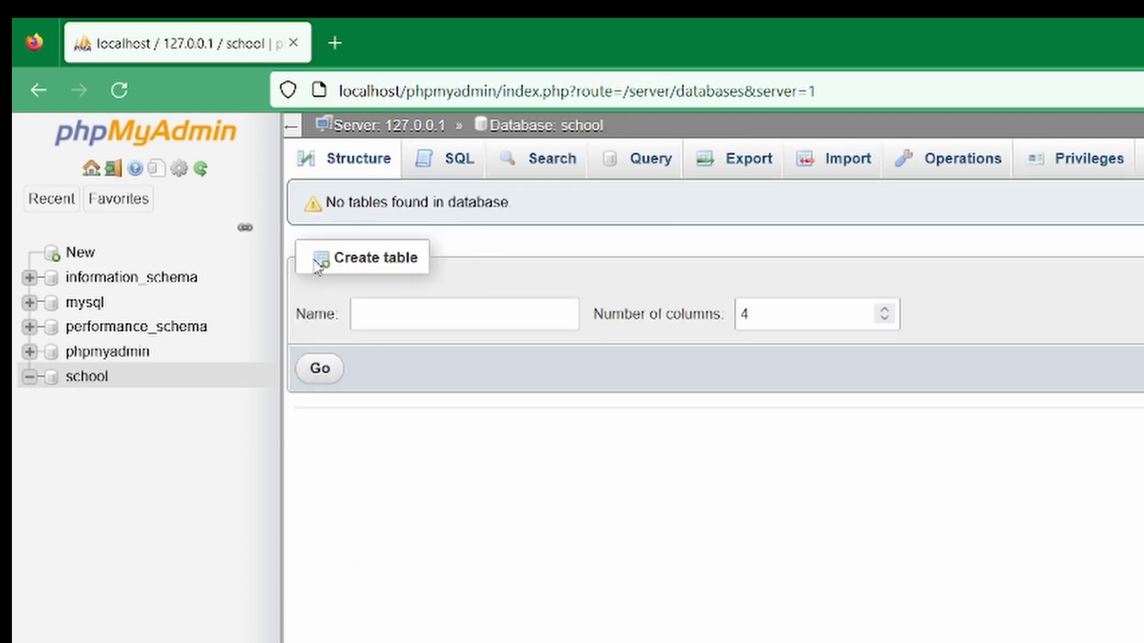
# Start creating a table named Student with 4 columns in the school database
pyautogui.click(422, 328)
pyautogui.write('Student')
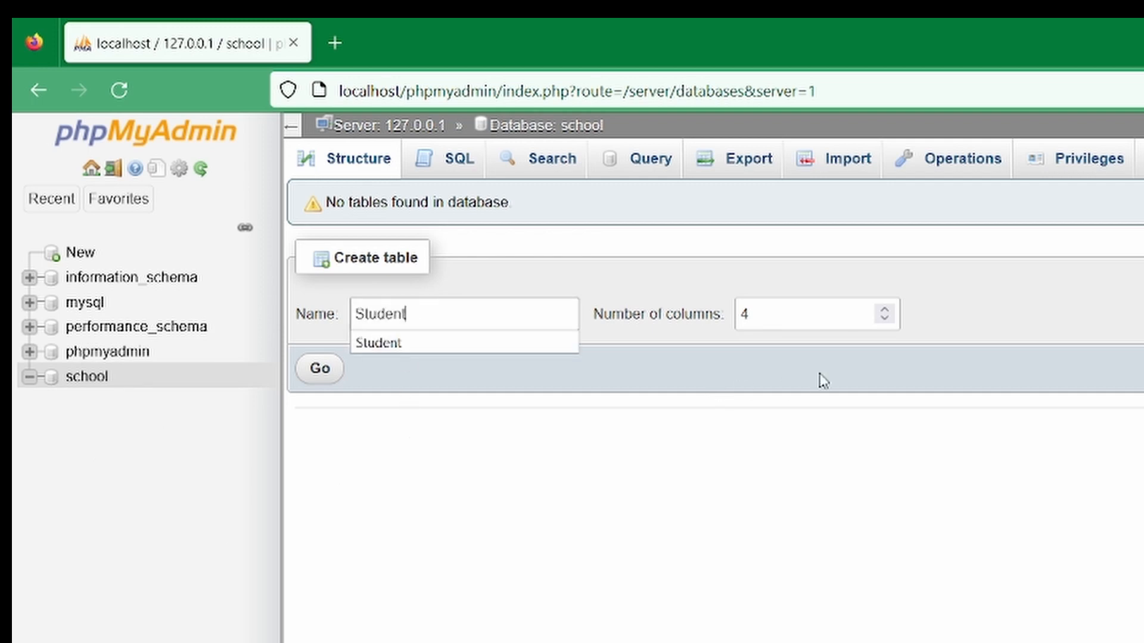
pyautogui.click(964, 295)
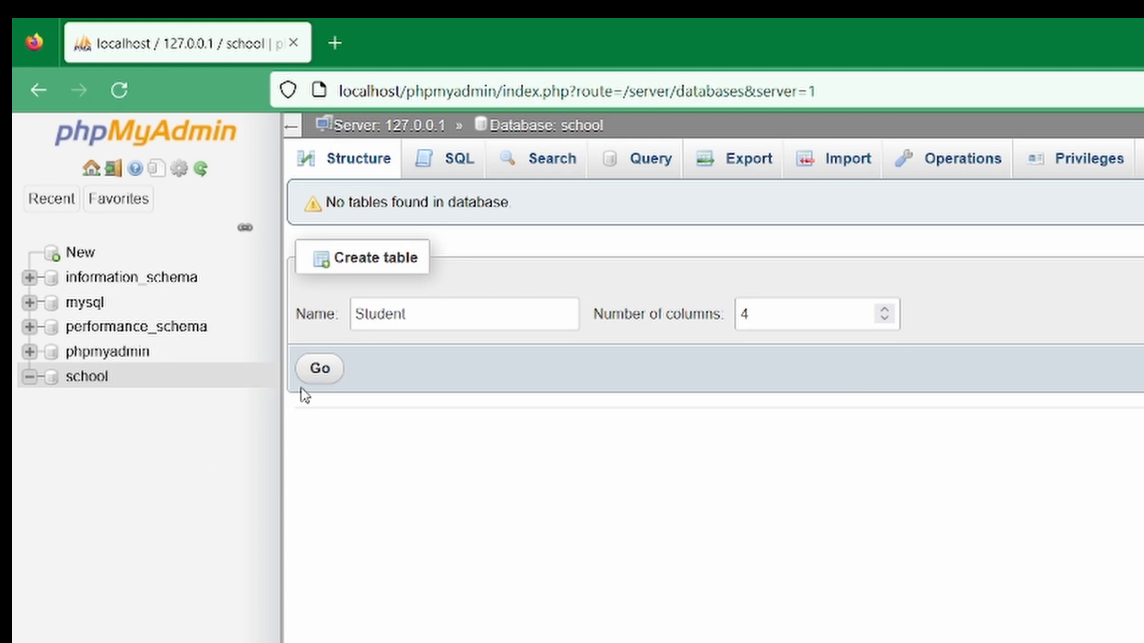
pyautogui.click(317, 374)
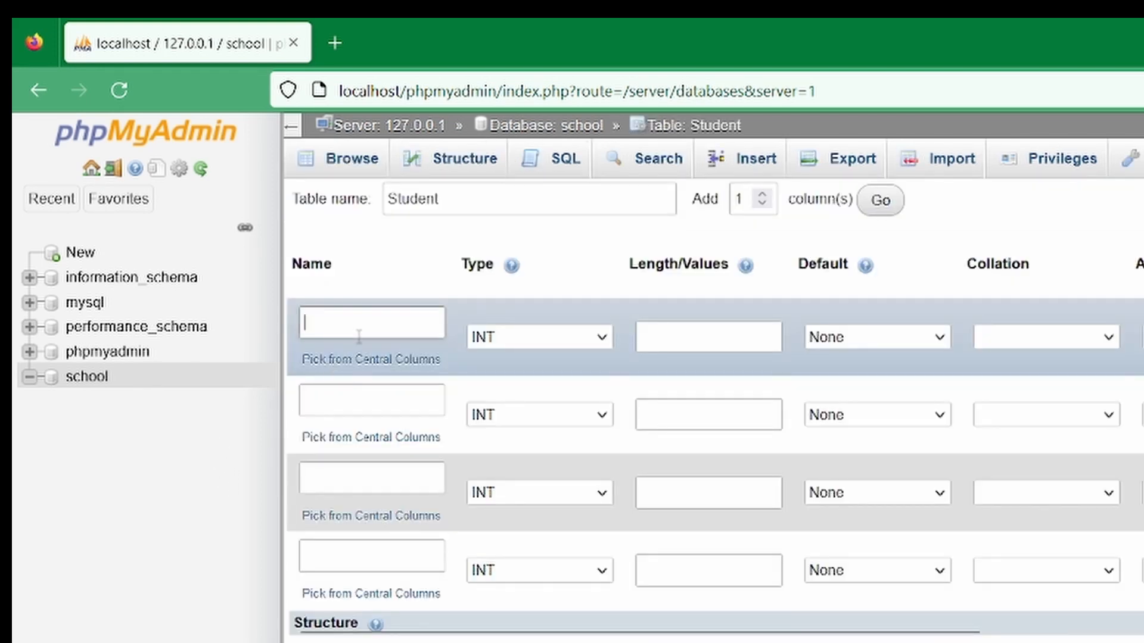
# Name the four columns StudentID, Name, Age and Class
pyautogui.write('Stu')
pyautogui.click(357, 352)
pyautogui.click(350, 401)
pyautogui.write('Name')
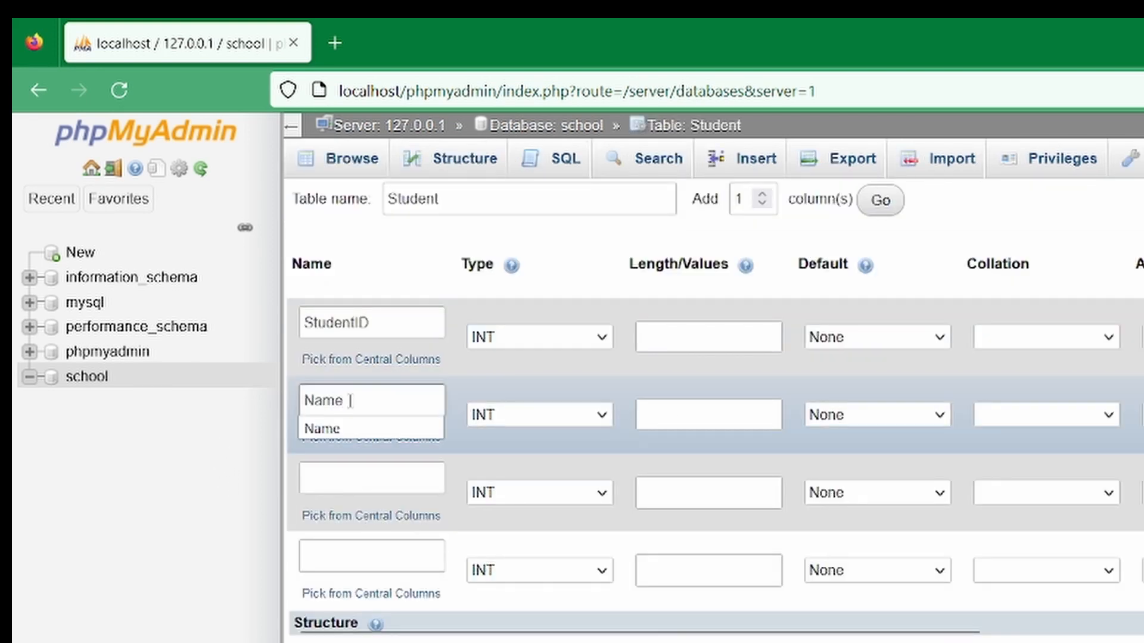
pyautogui.click(336, 486)
pyautogui.write('Age')
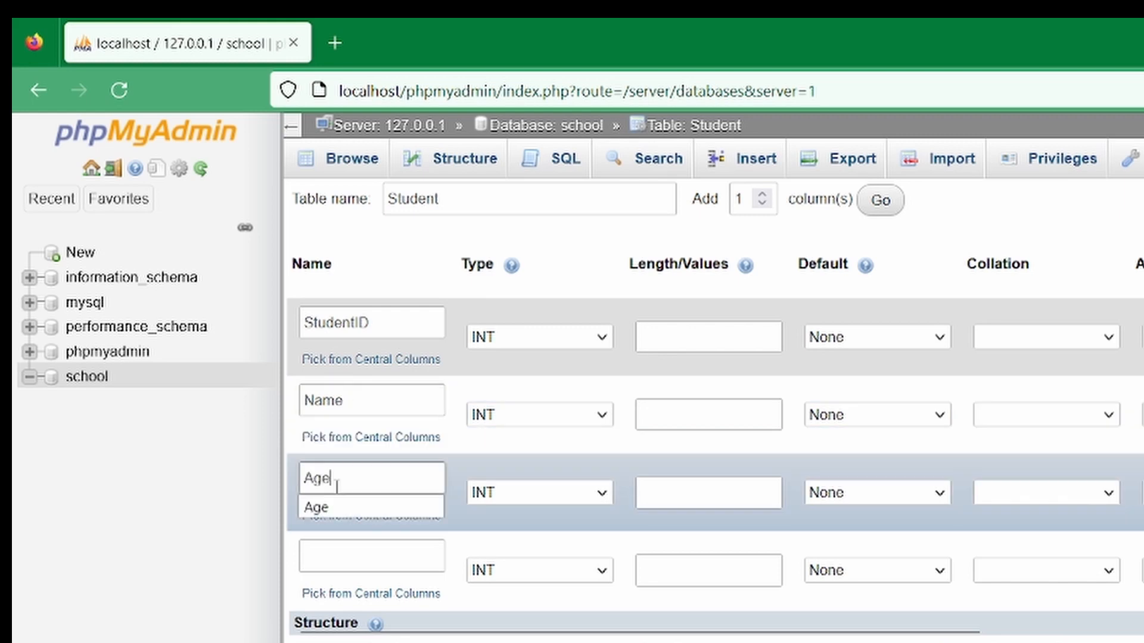
pyautogui.click(346, 558)
pyautogui.write('Class')
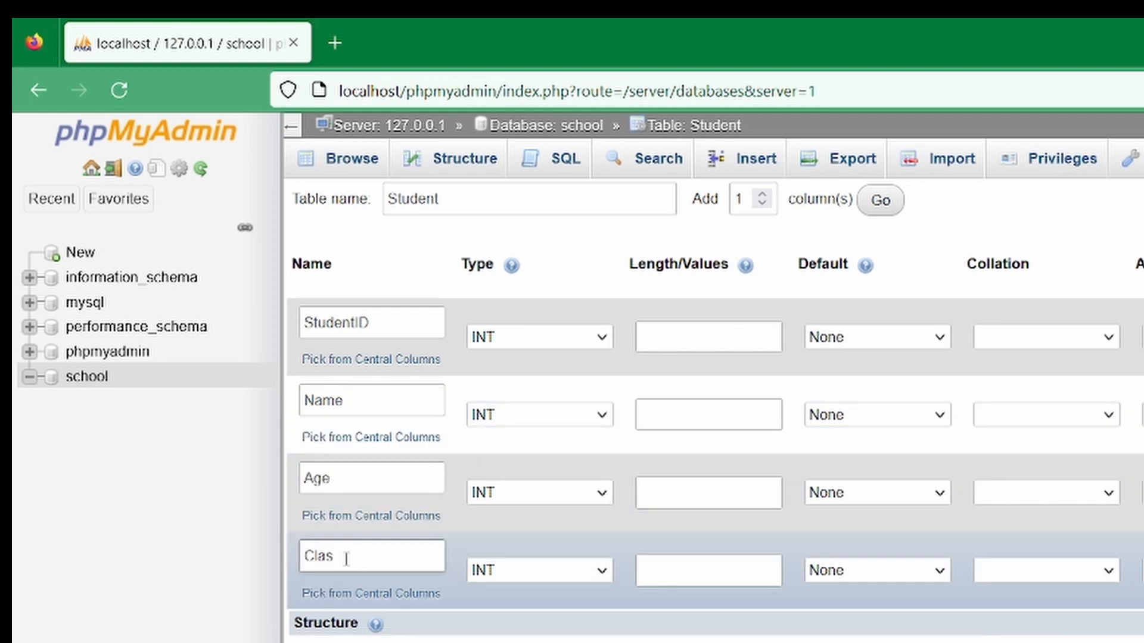
# Set the StudentID column's type to VARCHAR with length 3
pyautogui.click(527, 344)
pyautogui.click(513, 395)
pyautogui.click(667, 349)
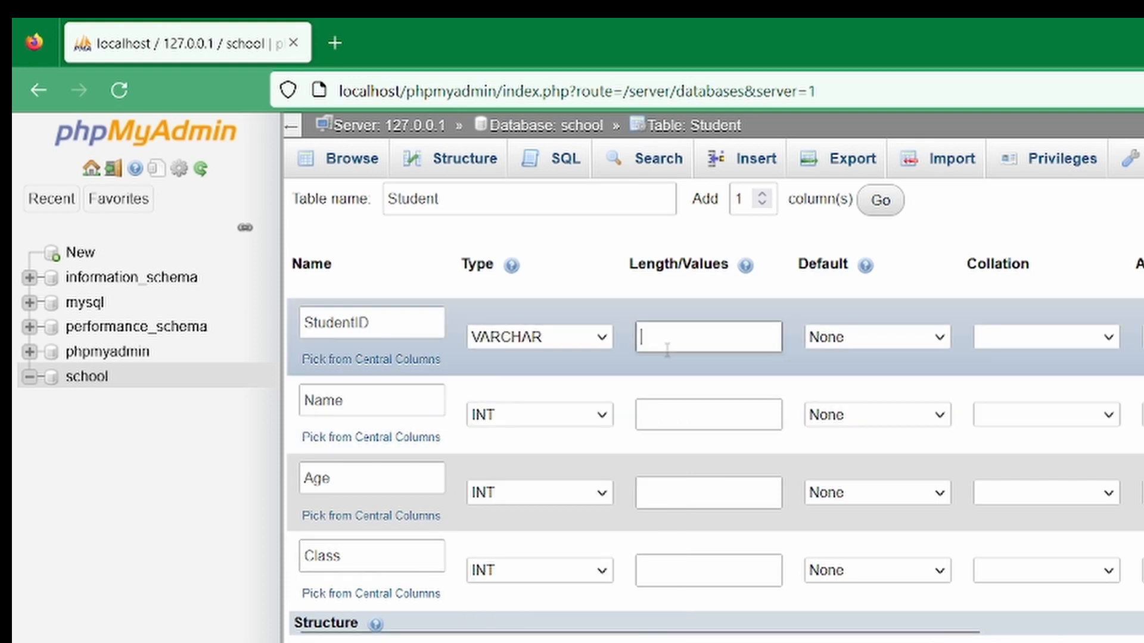
pyautogui.write('3')
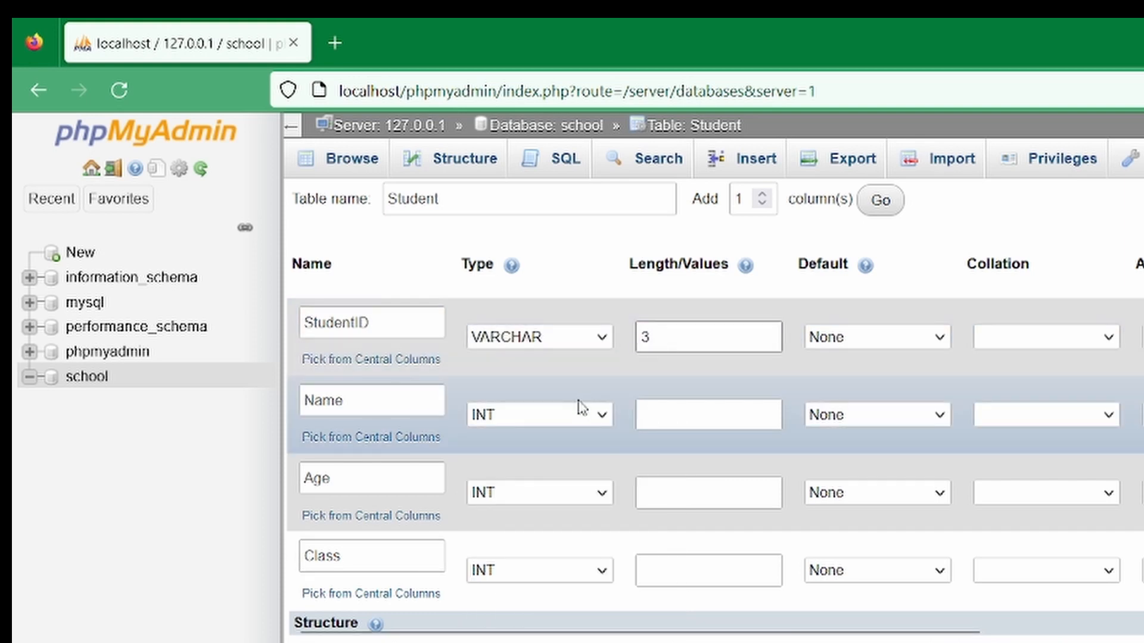
# Set the Name column's type to VARCHAR with length 25
pyautogui.click(578, 411)
pyautogui.click(542, 471)
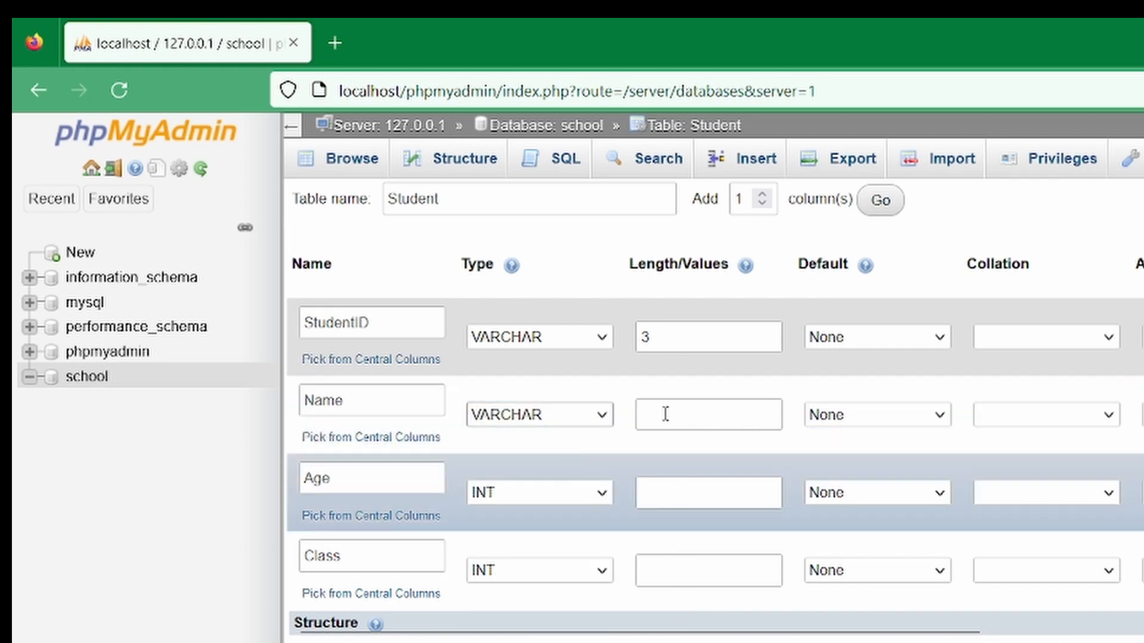
pyautogui.click(708, 414)
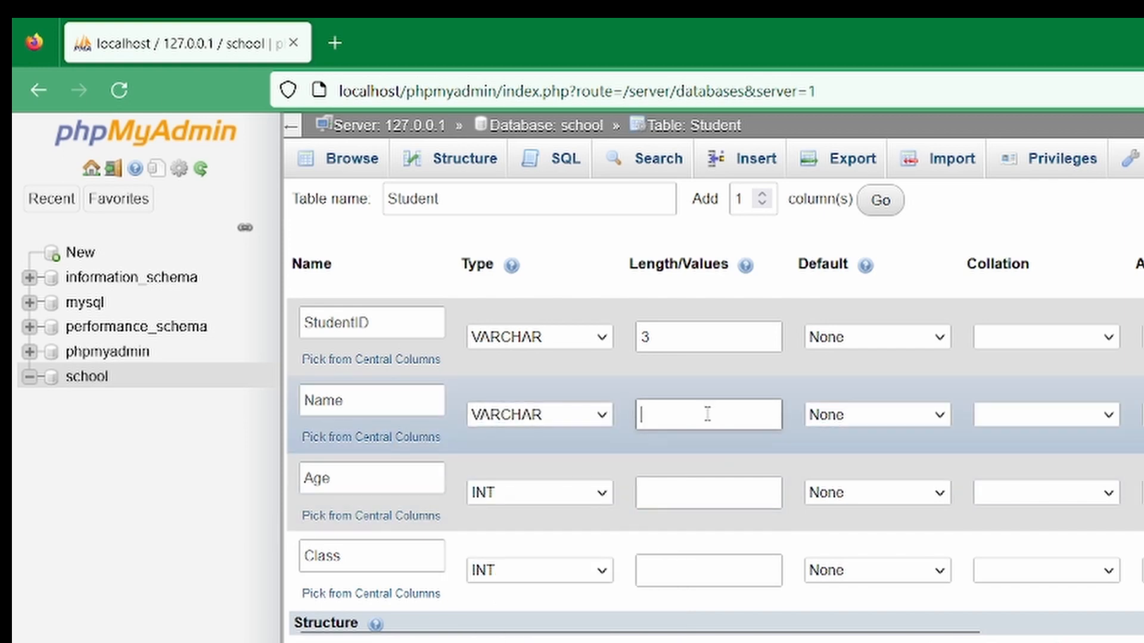
pyautogui.write('25')
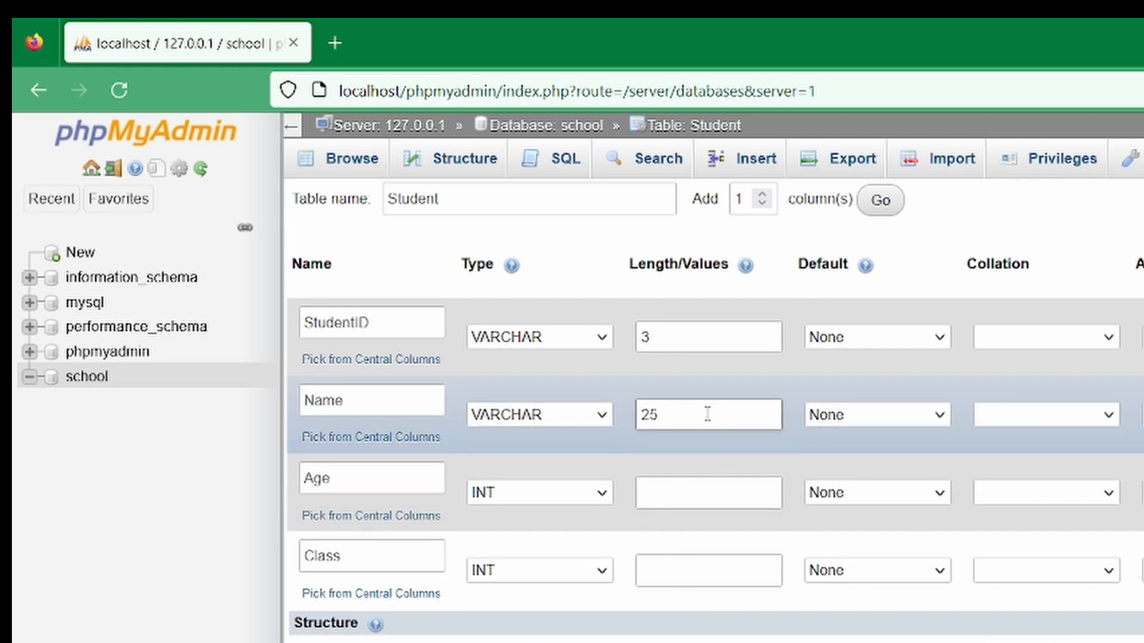
# Set the Age column's length to 2 and make Class a VARCHAR with length 3
pyautogui.click(678, 495)
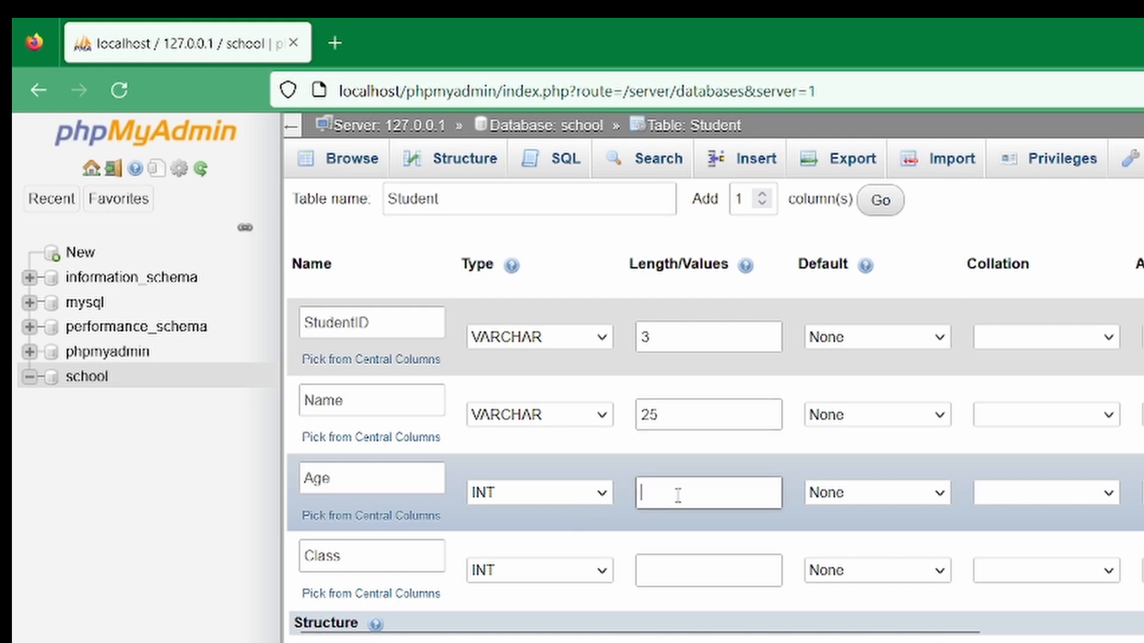
pyautogui.write('2')
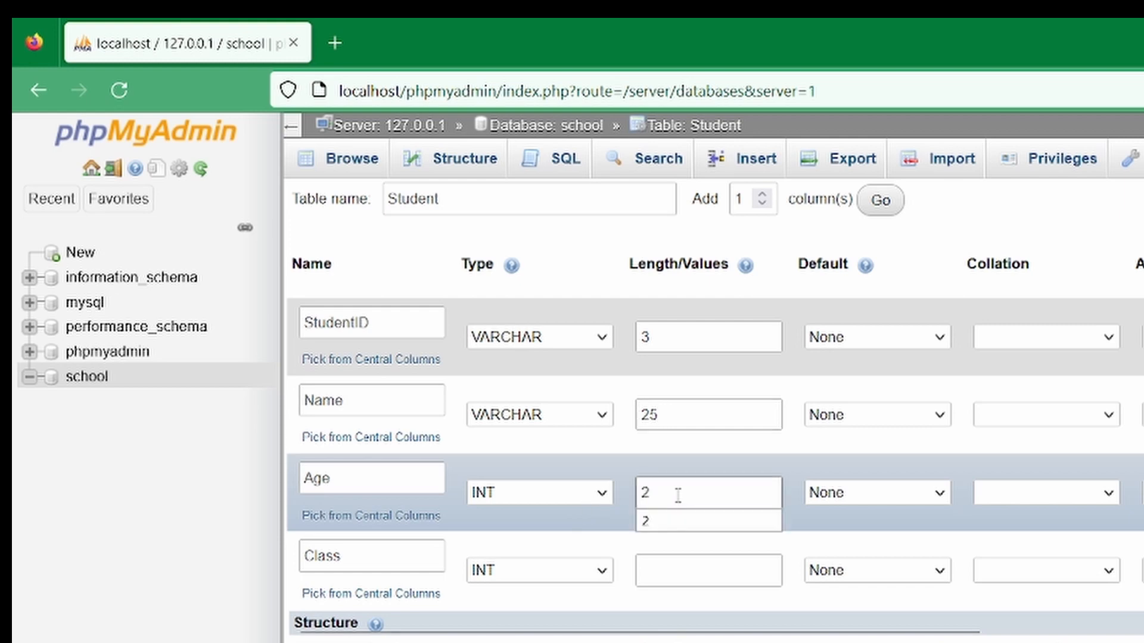
pyautogui.click(541, 576)
pyautogui.click(540, 576)
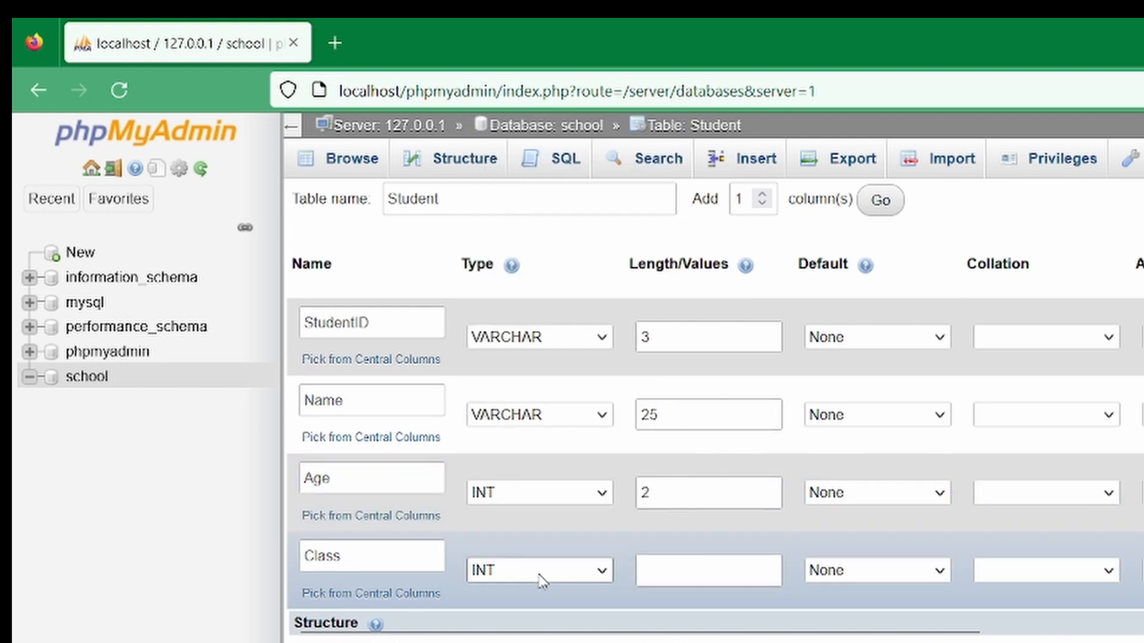
pyautogui.click(539, 577)
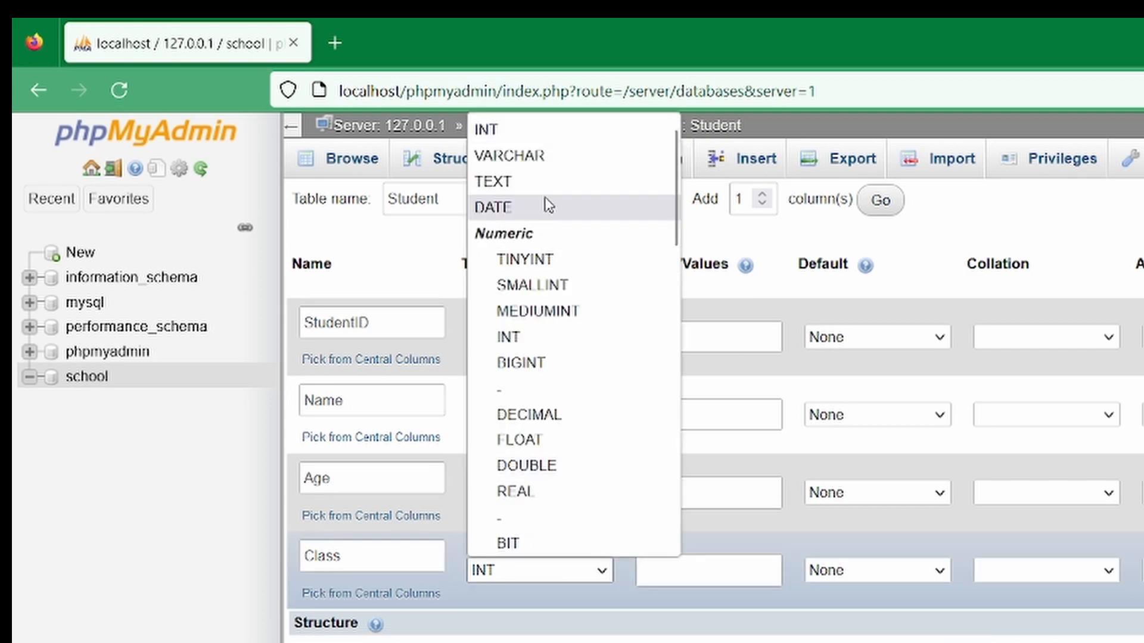
pyautogui.click(556, 155)
pyautogui.click(727, 584)
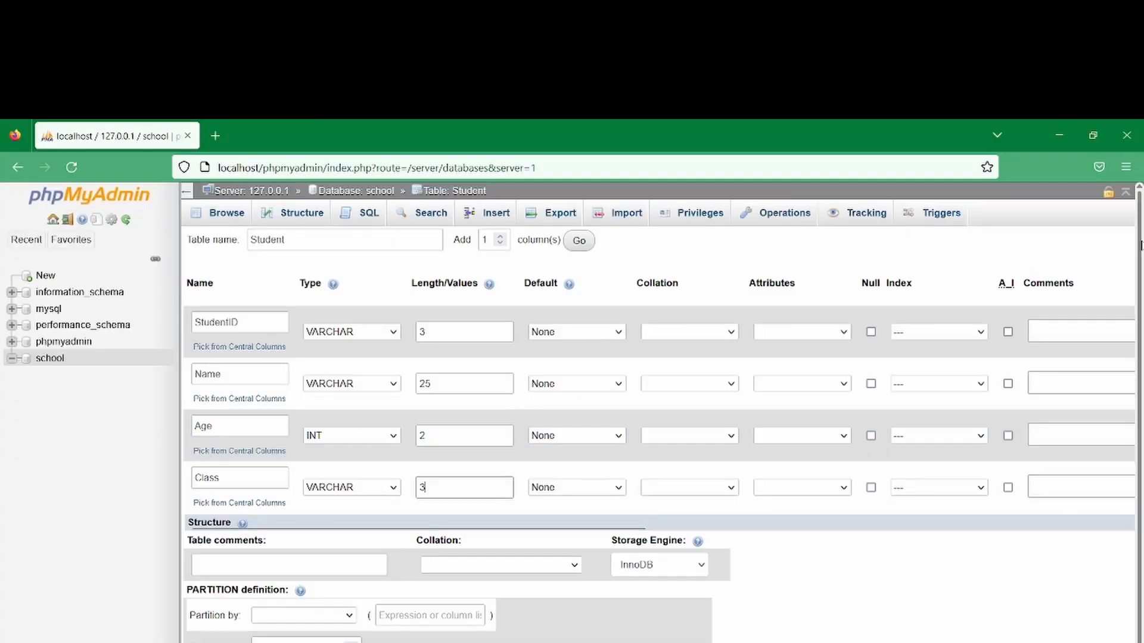
# Save the Student table structure
pyautogui.moveTo(1142, 263); pyautogui.dragTo(1142, 273)
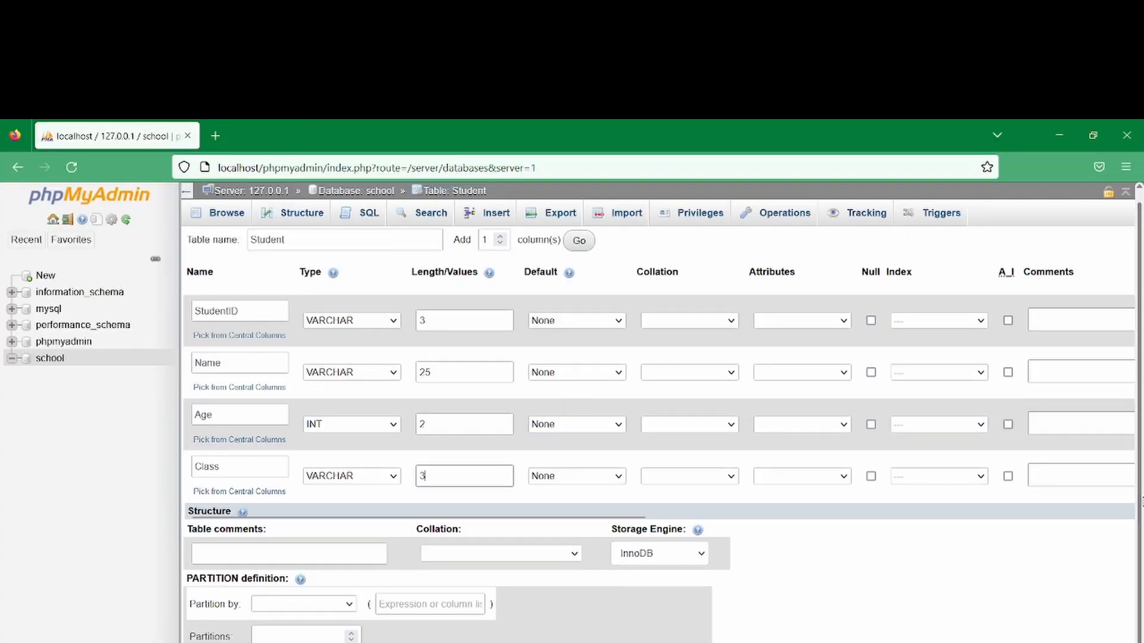
pyautogui.click(288, 552)
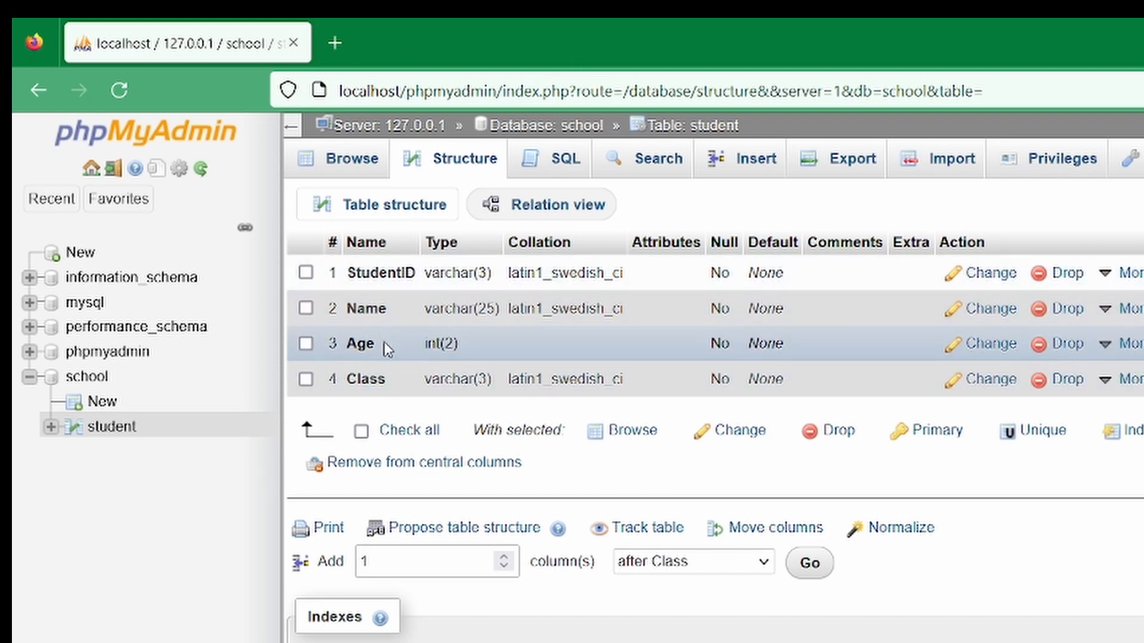
# Drop the student table from the school database
pyautogui.click(86, 379)
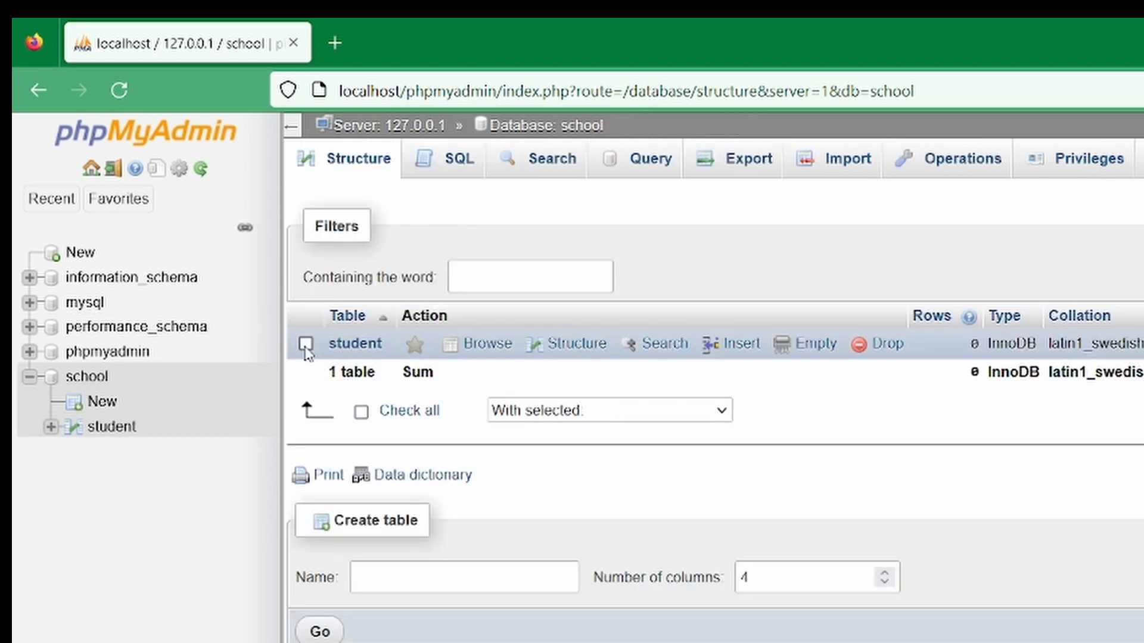
pyautogui.click(306, 343)
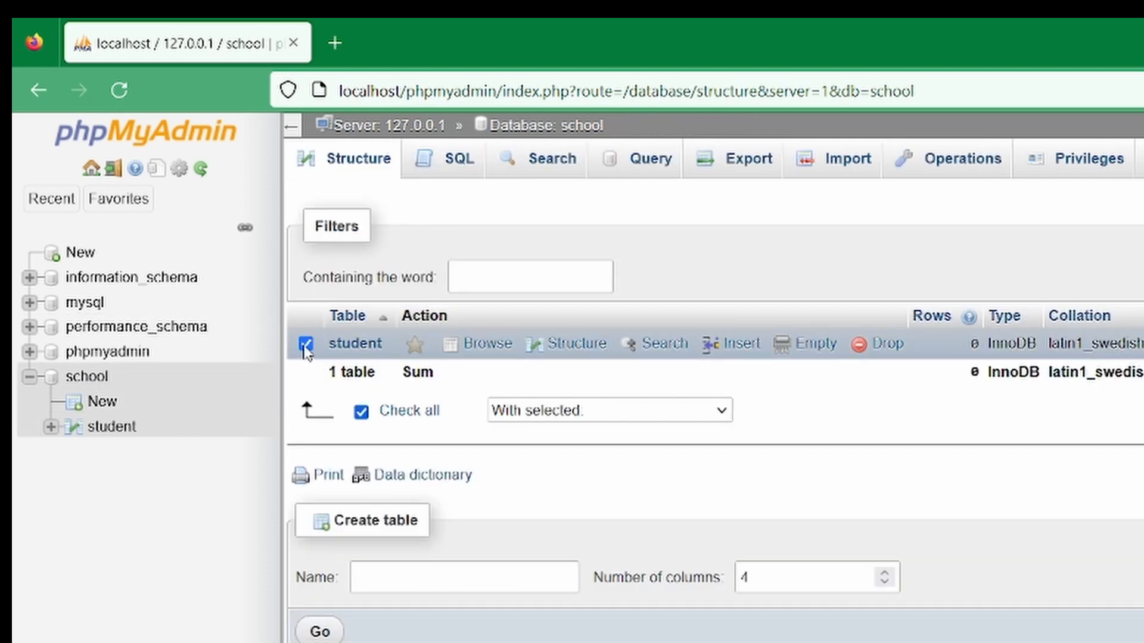
pyautogui.click(887, 346)
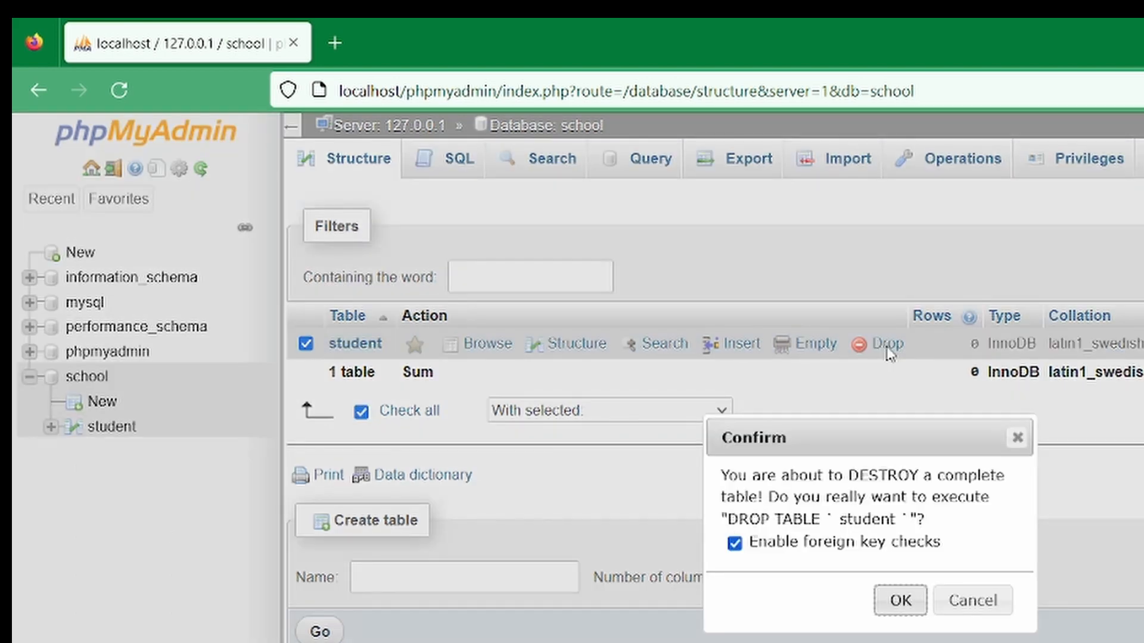
pyautogui.press('Return')
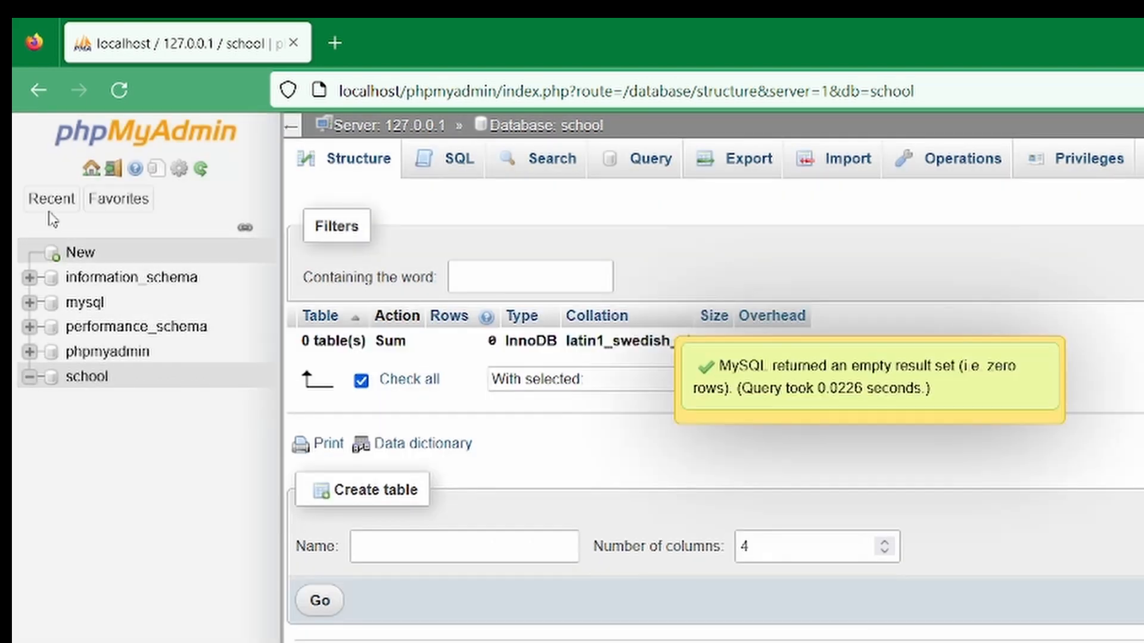
# Drop the school database from the server's database list
pyautogui.click(81, 255)
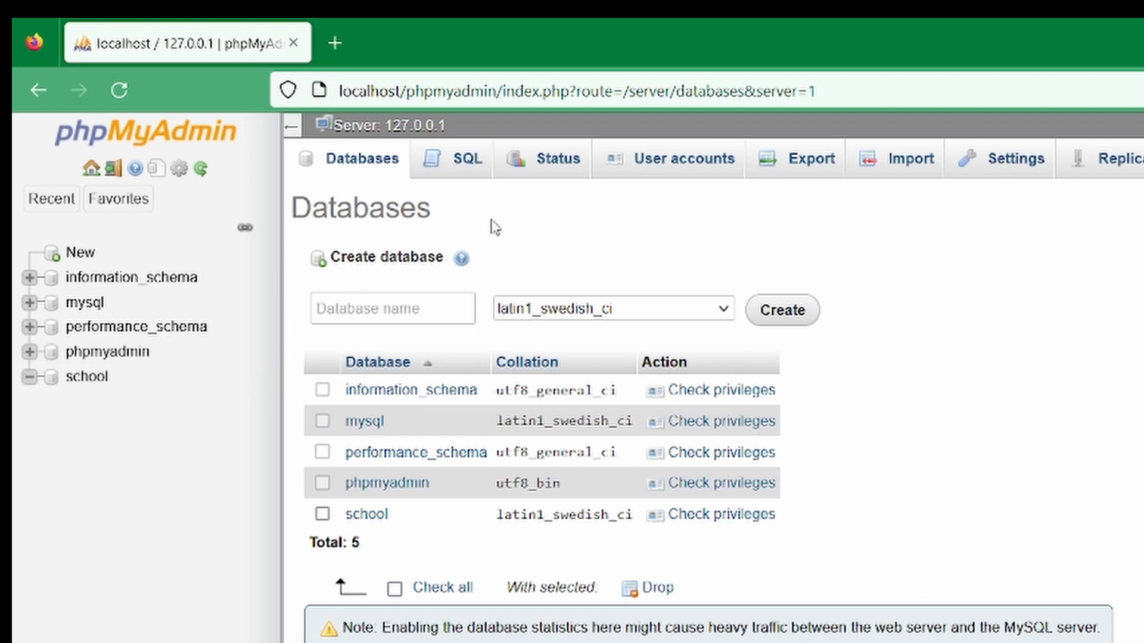
pyautogui.click(322, 514)
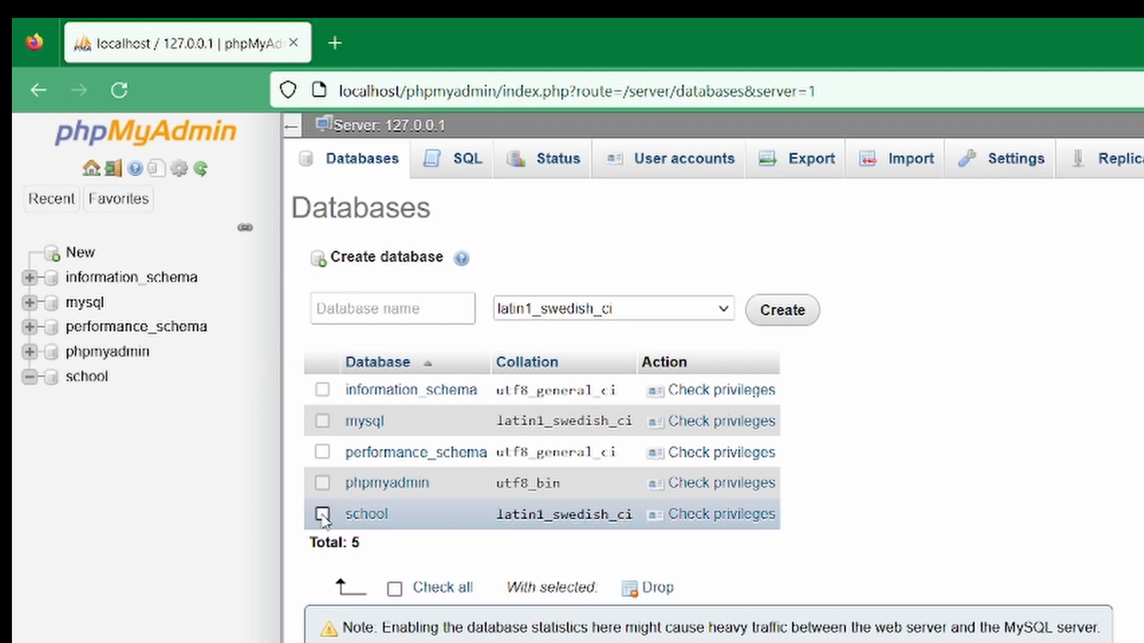
pyautogui.click(672, 588)
pyautogui.click(898, 582)
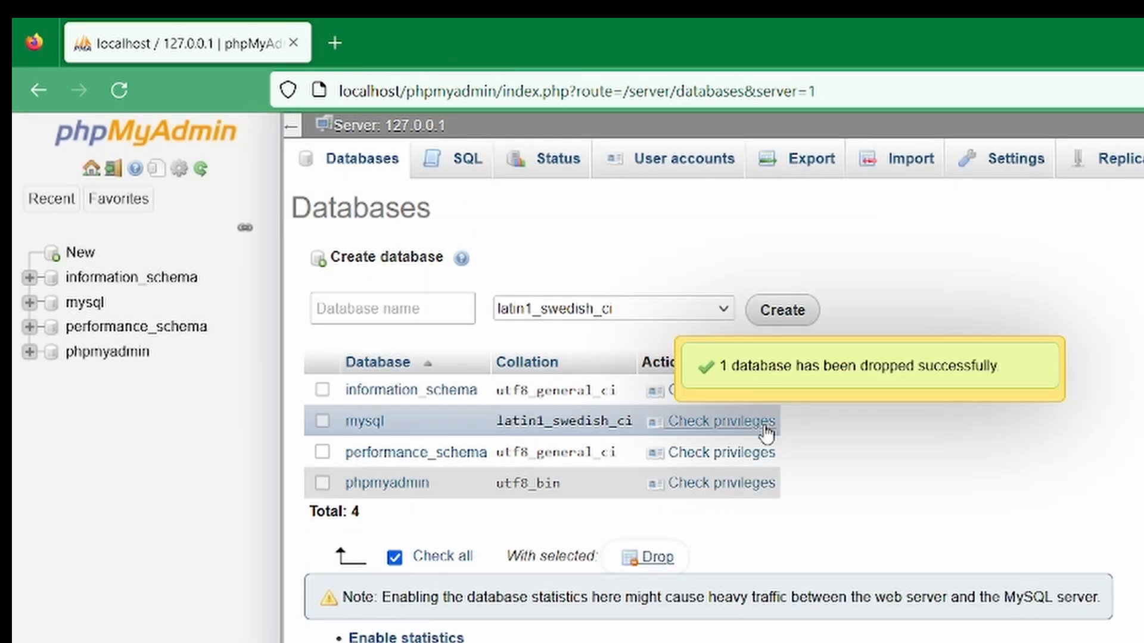
# Run an SQL query on the server that creates the database School
pyautogui.click(464, 166)
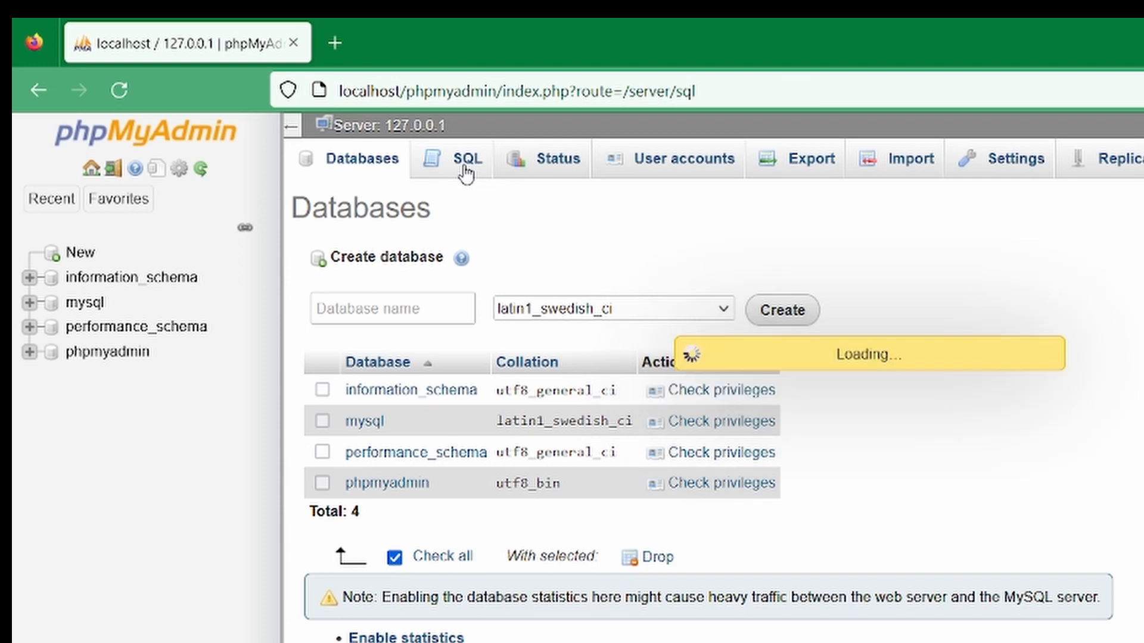
pyautogui.write('cre')
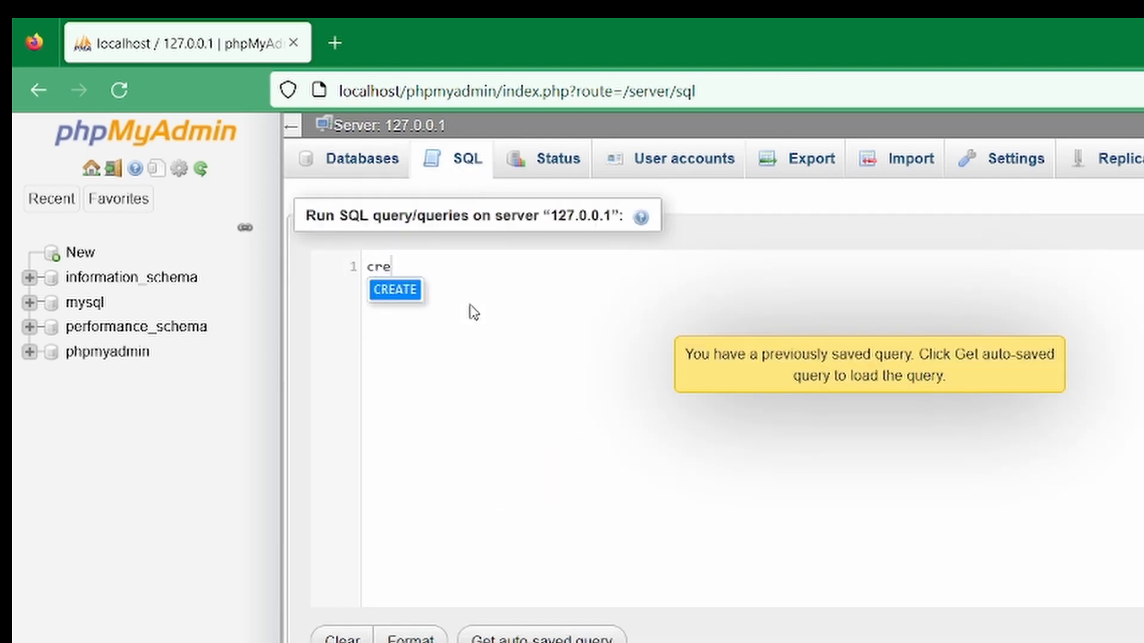
pyautogui.press('Return')
pyautogui.write('dat')
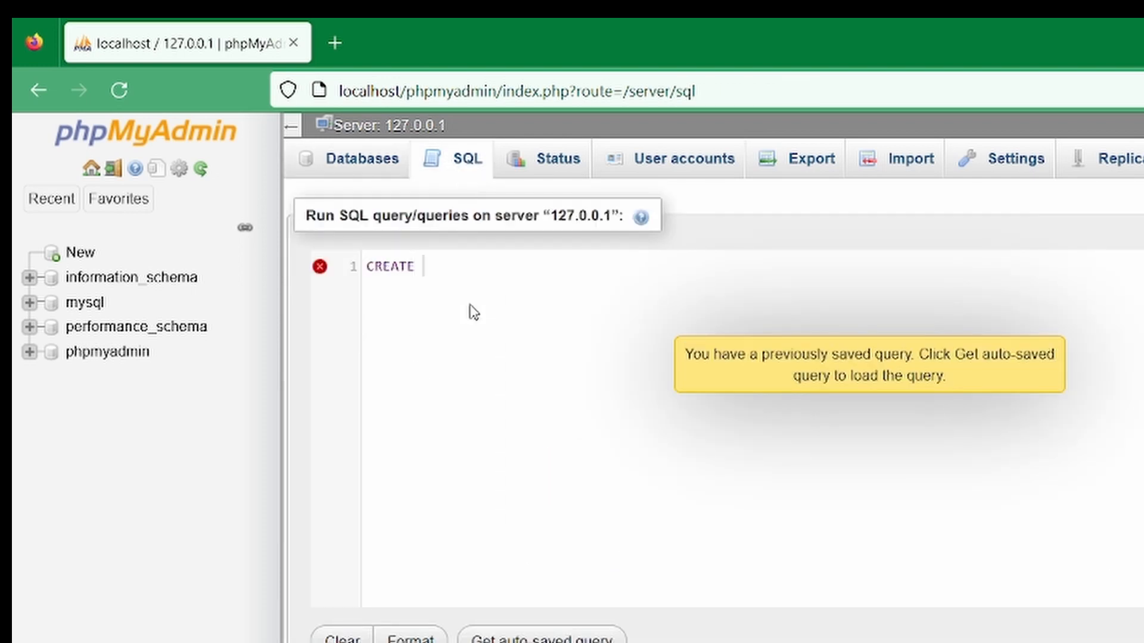
pyautogui.click(472, 311)
pyautogui.write('School')
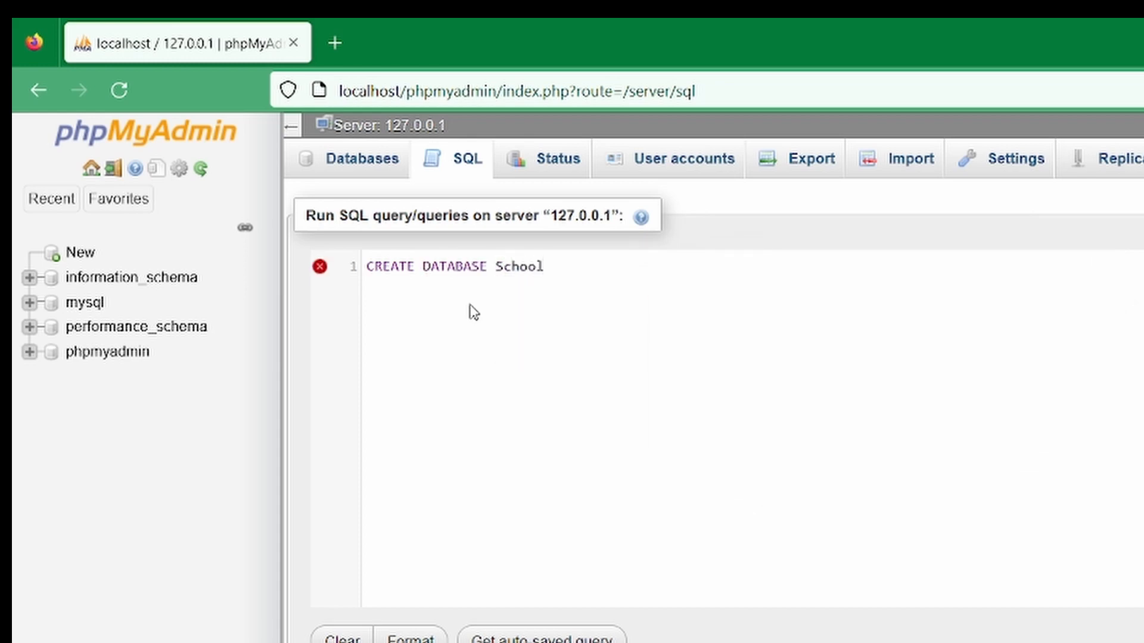
pyautogui.write(';')
pyautogui.hotkey('ctrl', 'Return')
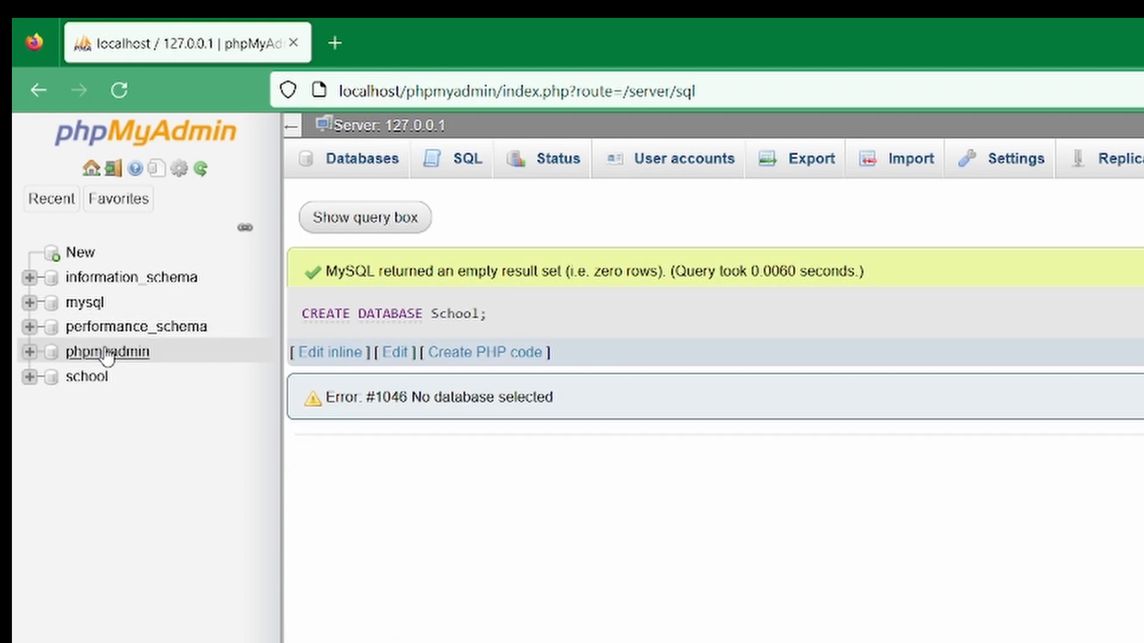
# Open an SQL query on the school database and begin a CREATE TABLE student statement with studentID varchar(4)
pyautogui.click(108, 379)
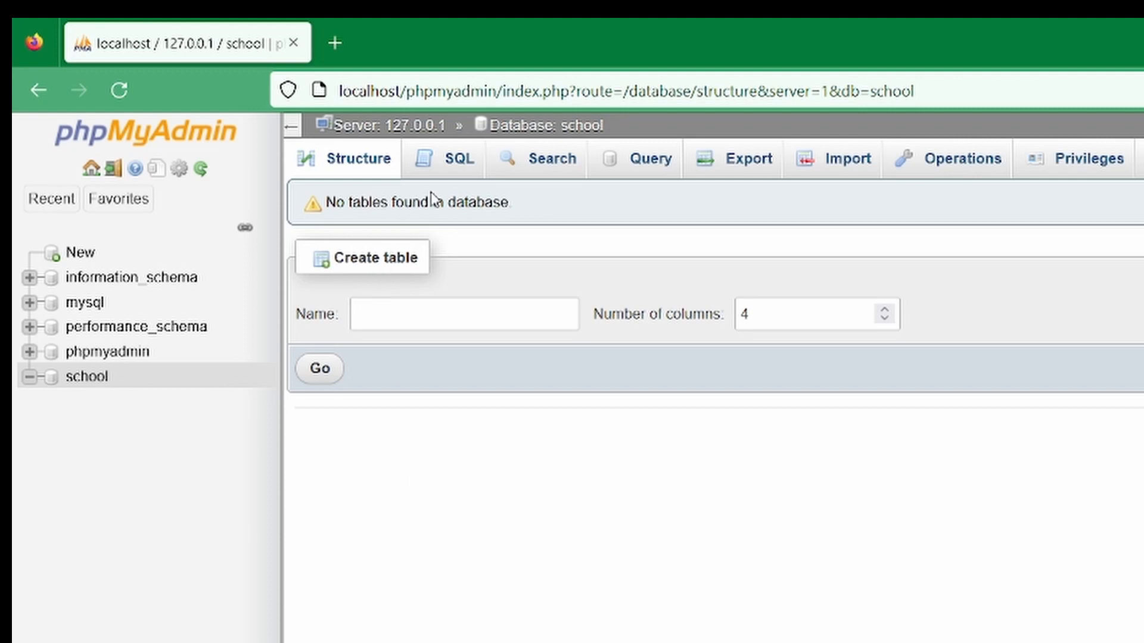
pyautogui.click(453, 174)
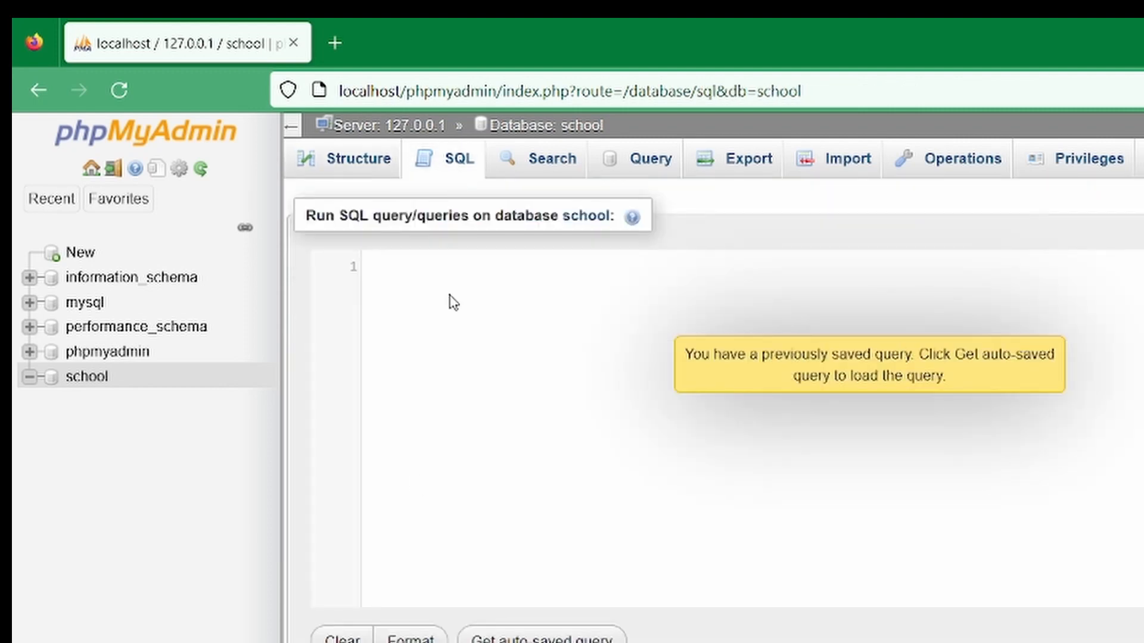
pyautogui.write('CREATE')
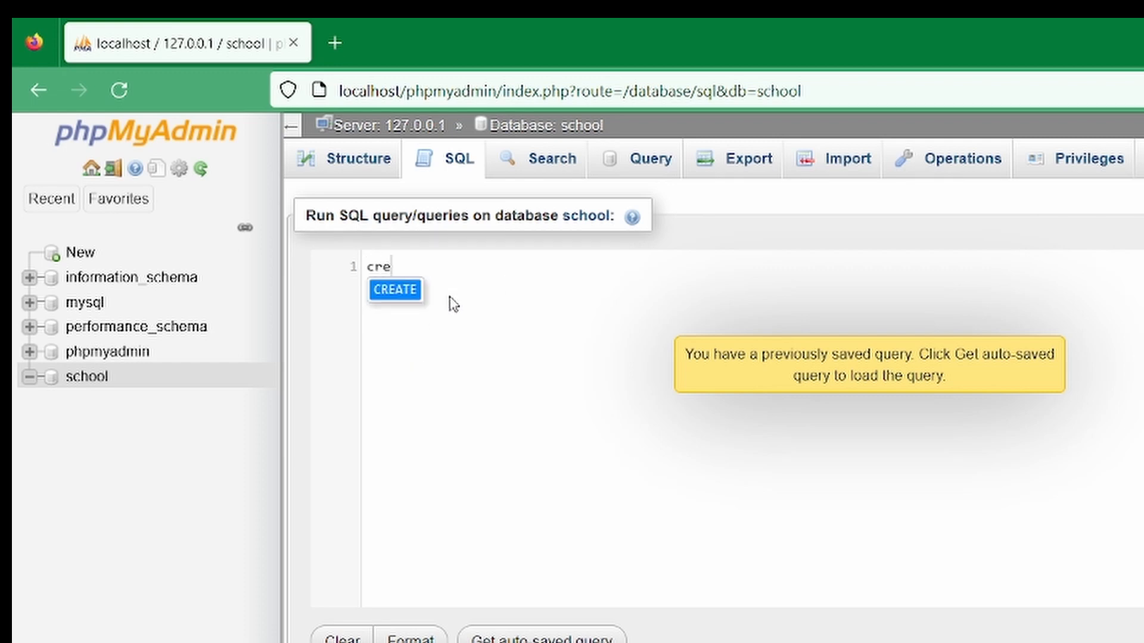
pyautogui.write(' ta')
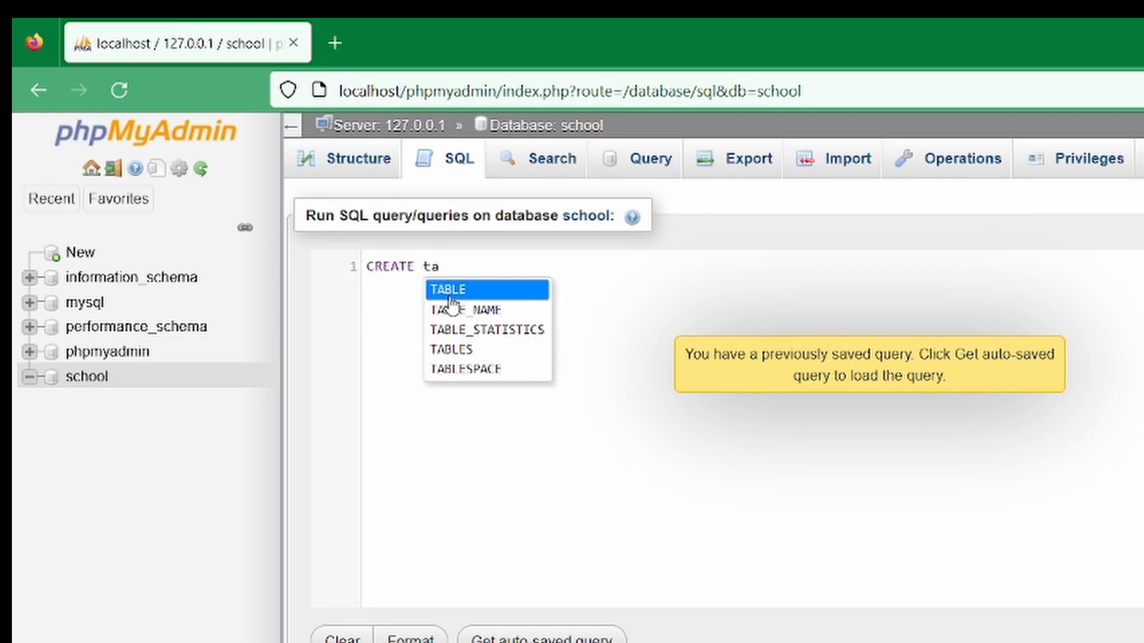
pyautogui.press('Return')
pyautogui.write('stu')
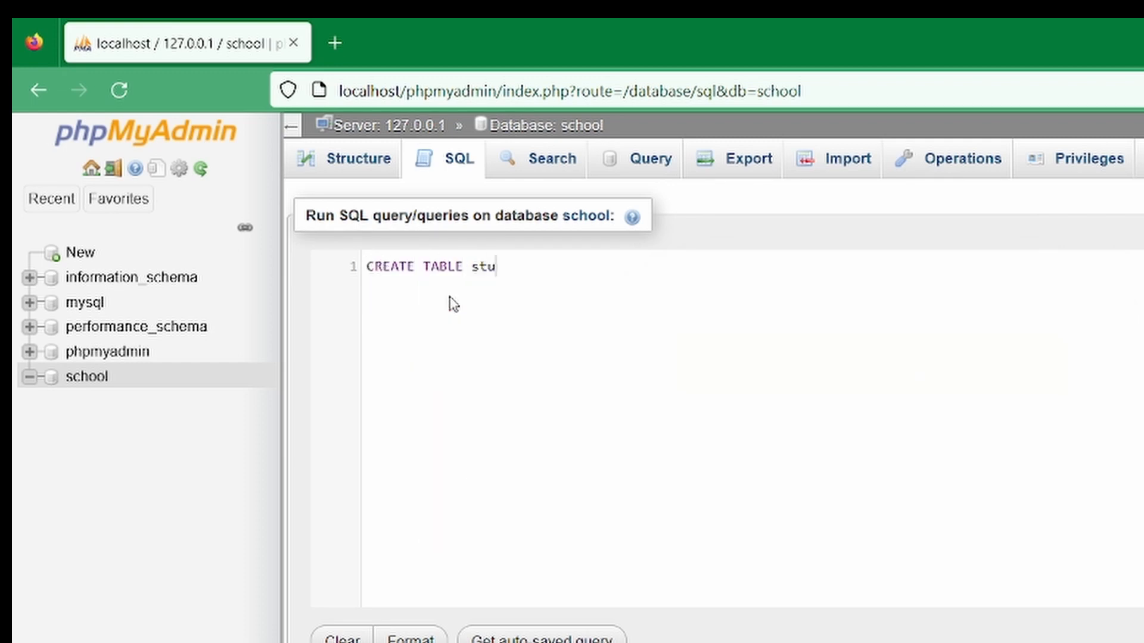
pyautogui.write('dent')
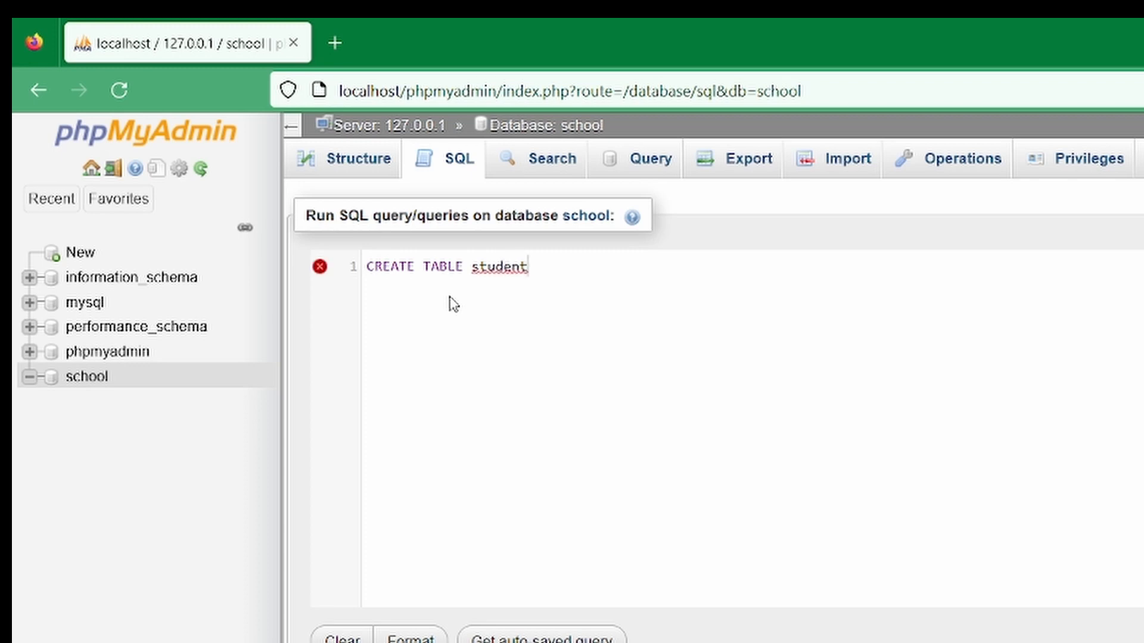
pyautogui.write('(')
pyautogui.press('Return')
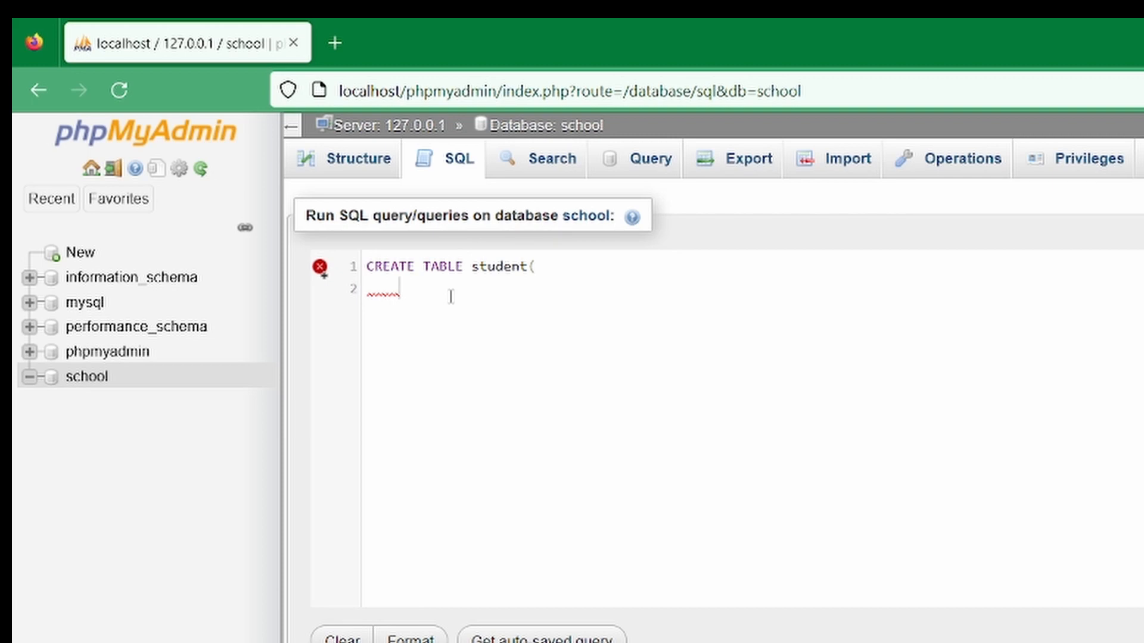
pyautogui.write('std')
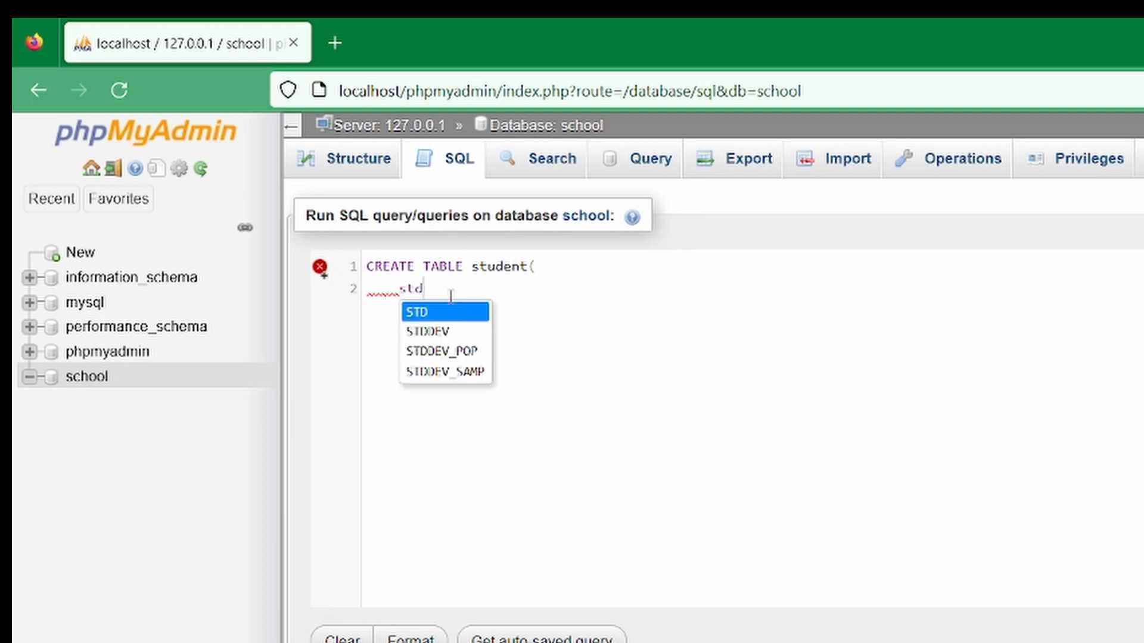
pyautogui.press('BackSpace')
pyautogui.write('udent')
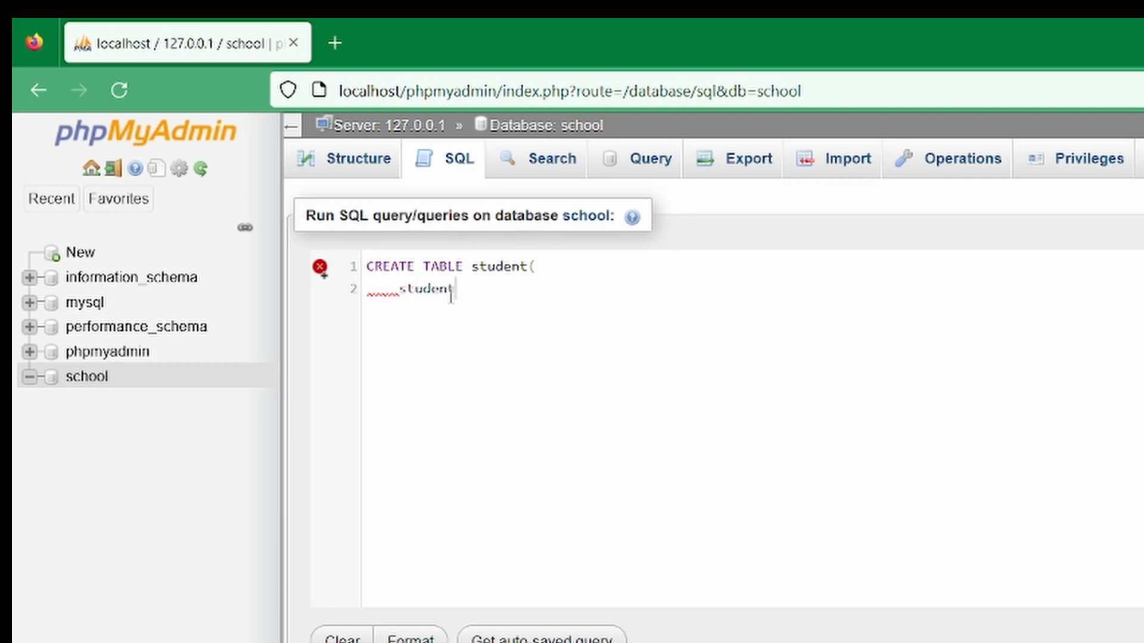
pyautogui.write('ID var')
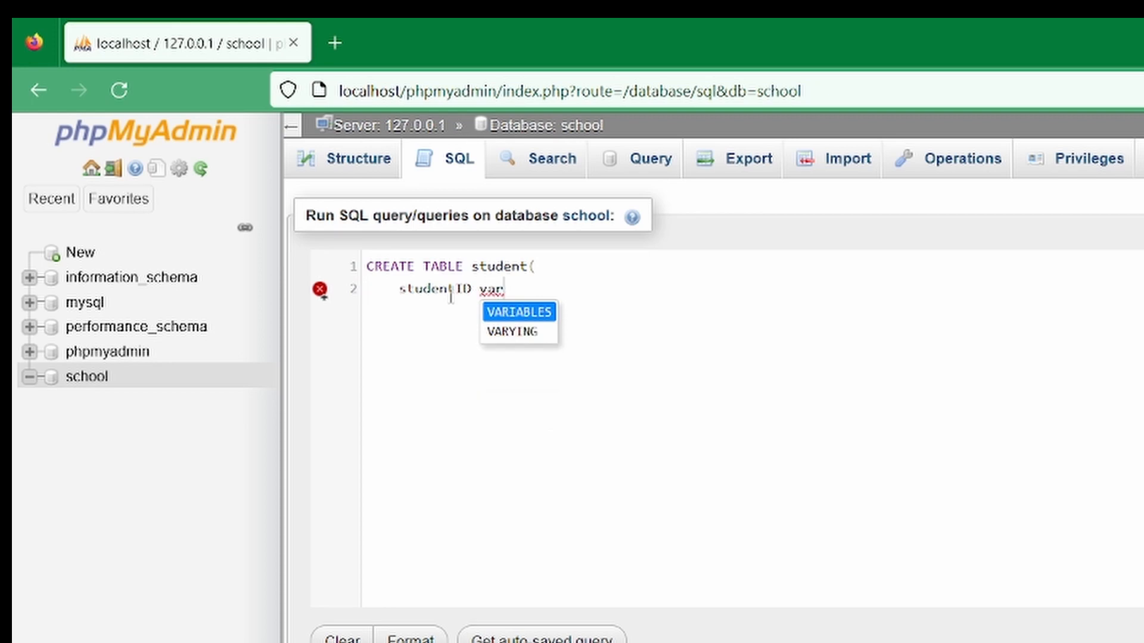
pyautogui.write('cha')
pyautogui.press('BackSpace')
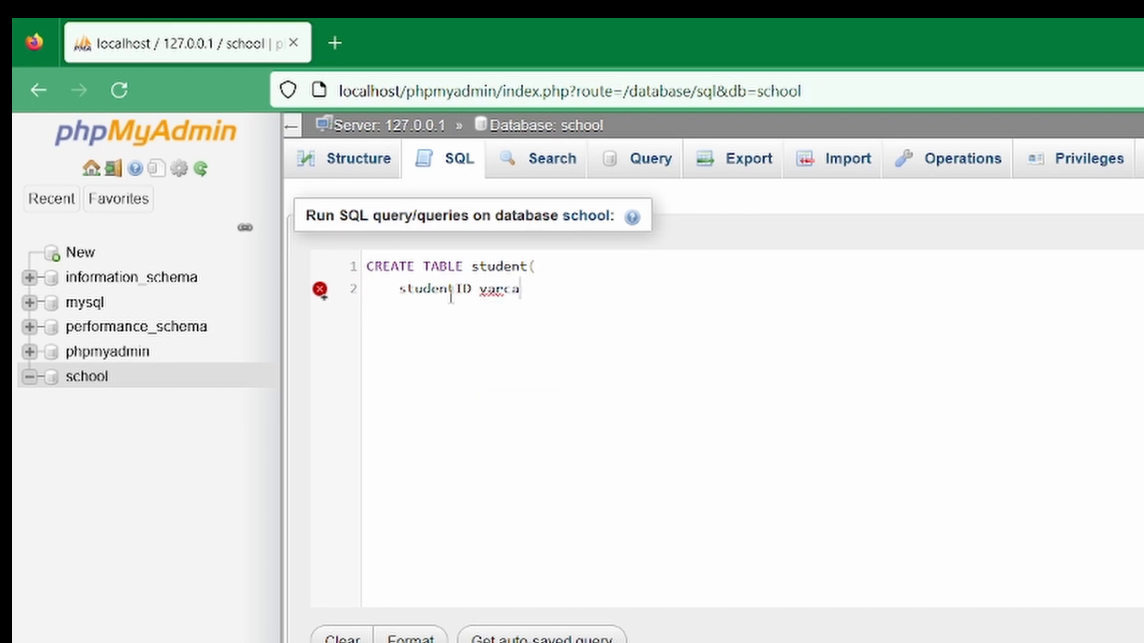
pyautogui.write('ar(')
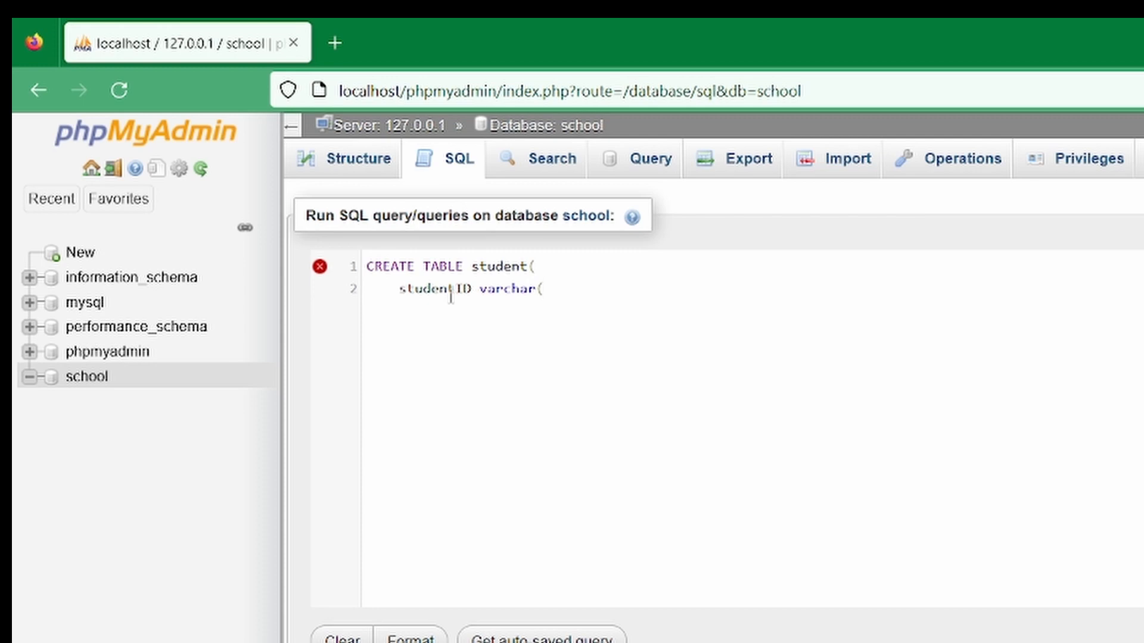
pyautogui.write('4')
pyautogui.press('Return')
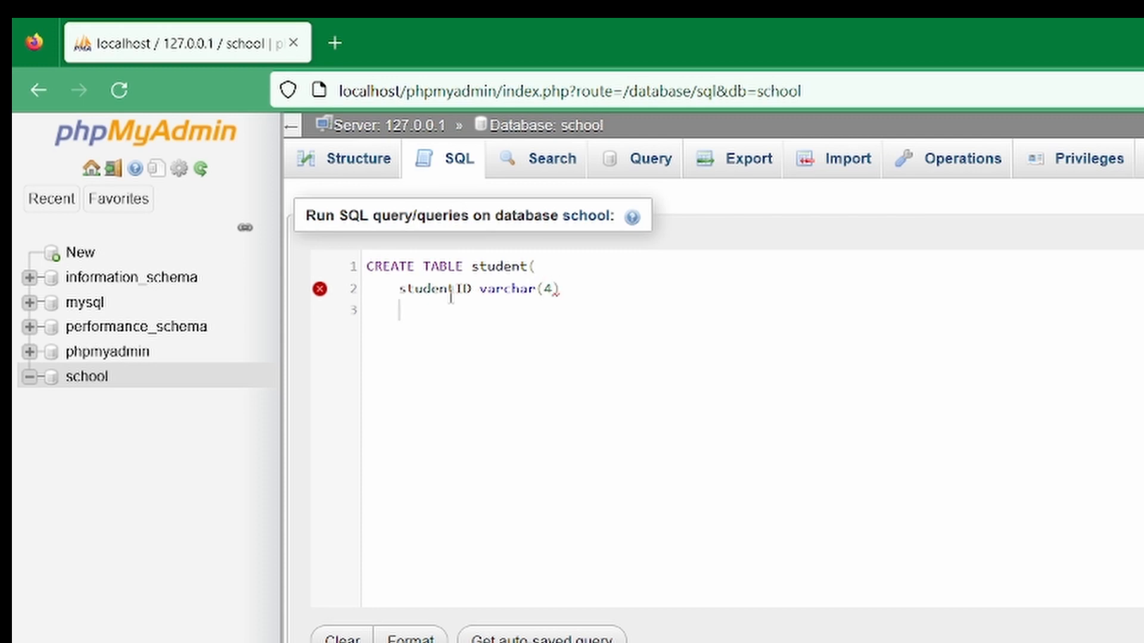
# Add the columns name varchar(25) and age int(2), close the statement and run it
pyautogui.click(582, 284)
pyautogui.write(',')
pyautogui.press('Return')
pyautogui.write('na')
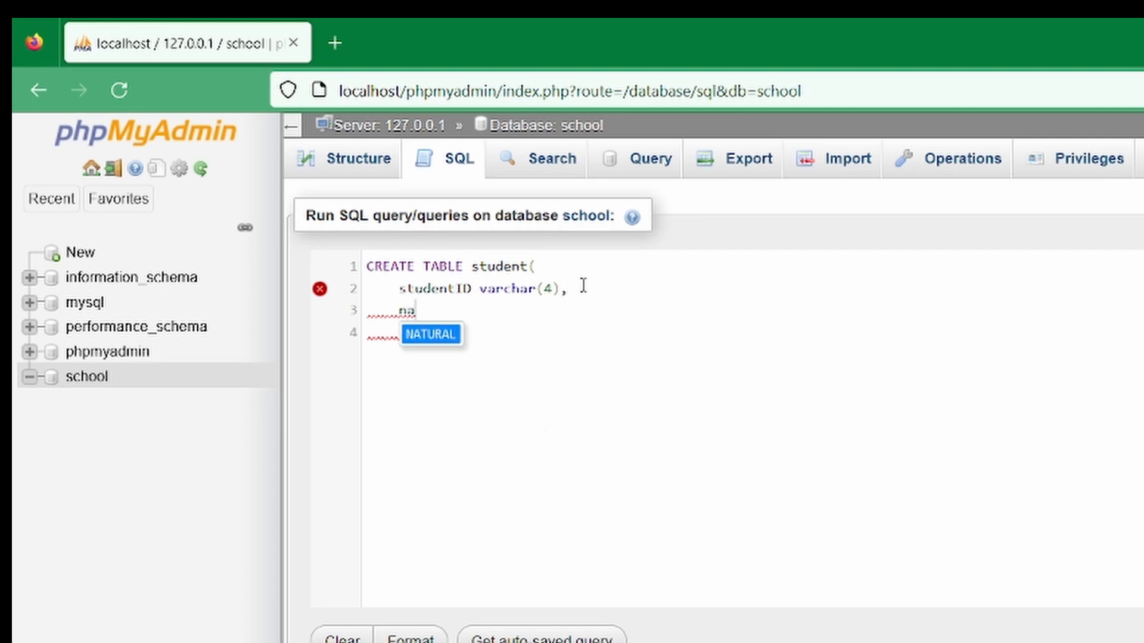
pyautogui.write('me varchar(')
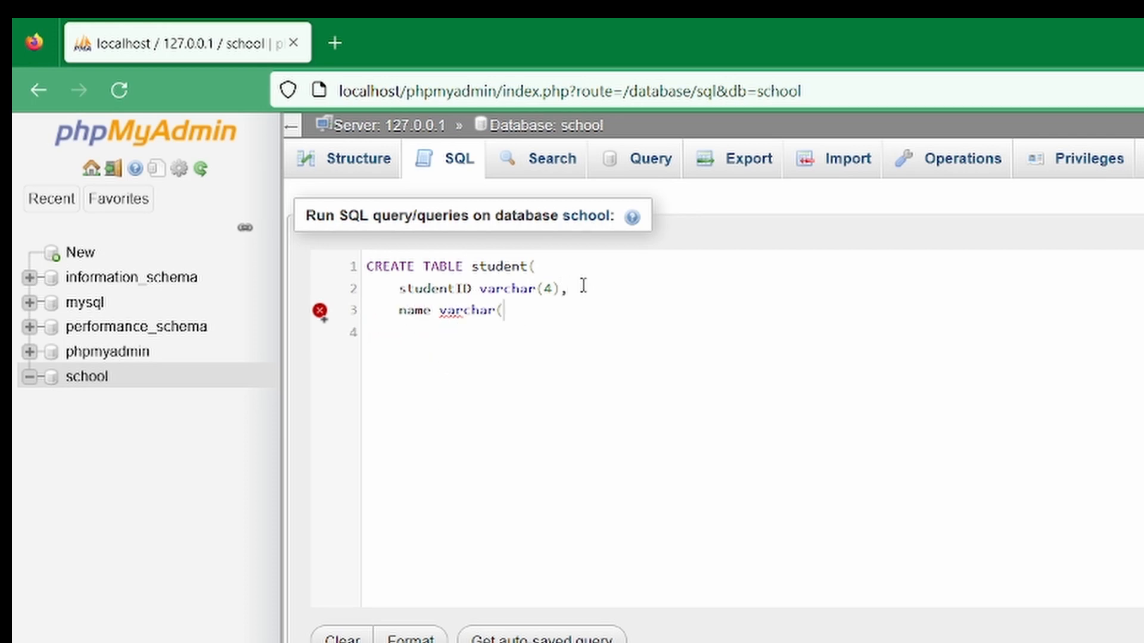
pyautogui.write('25),')
pyautogui.press('Return')
pyautogui.write('age ')
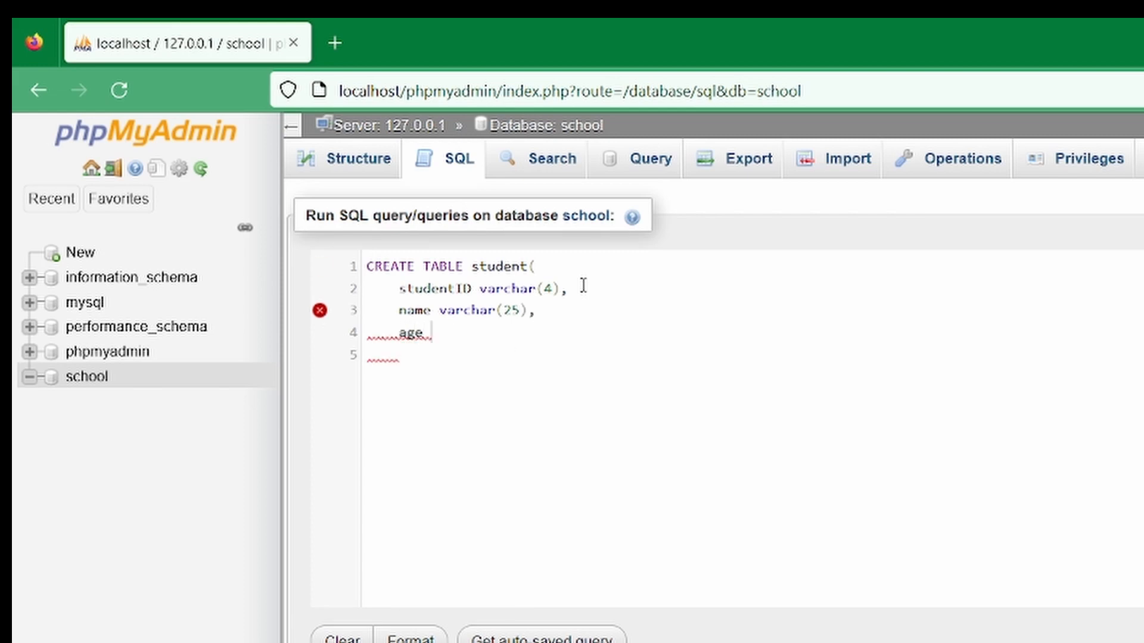
pyautogui.write('int(')
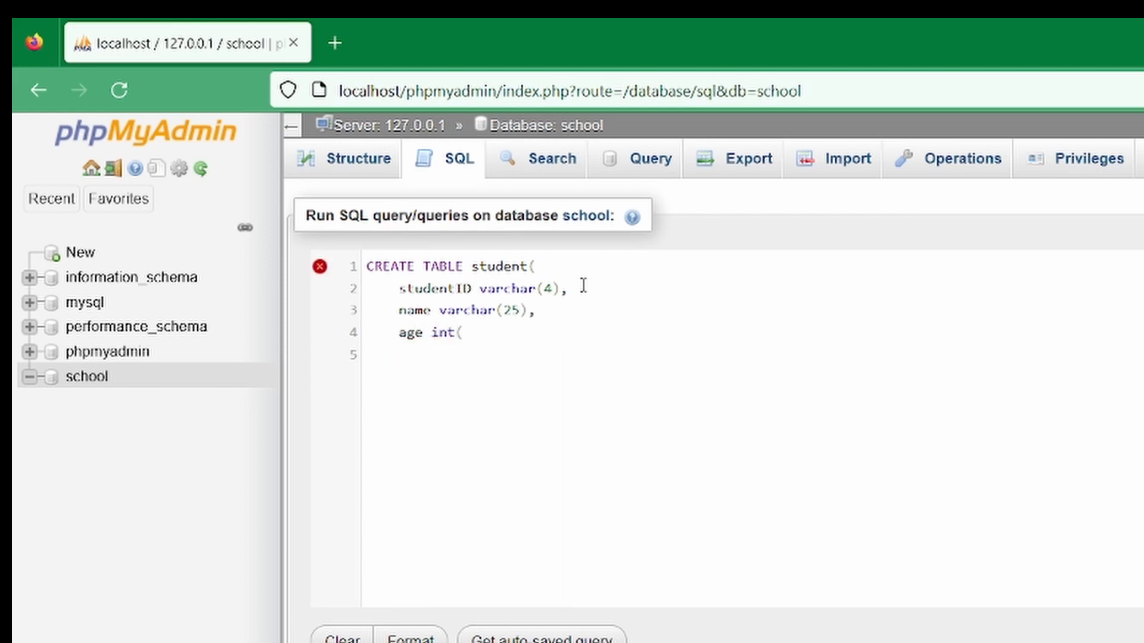
pyautogui.write('2)')
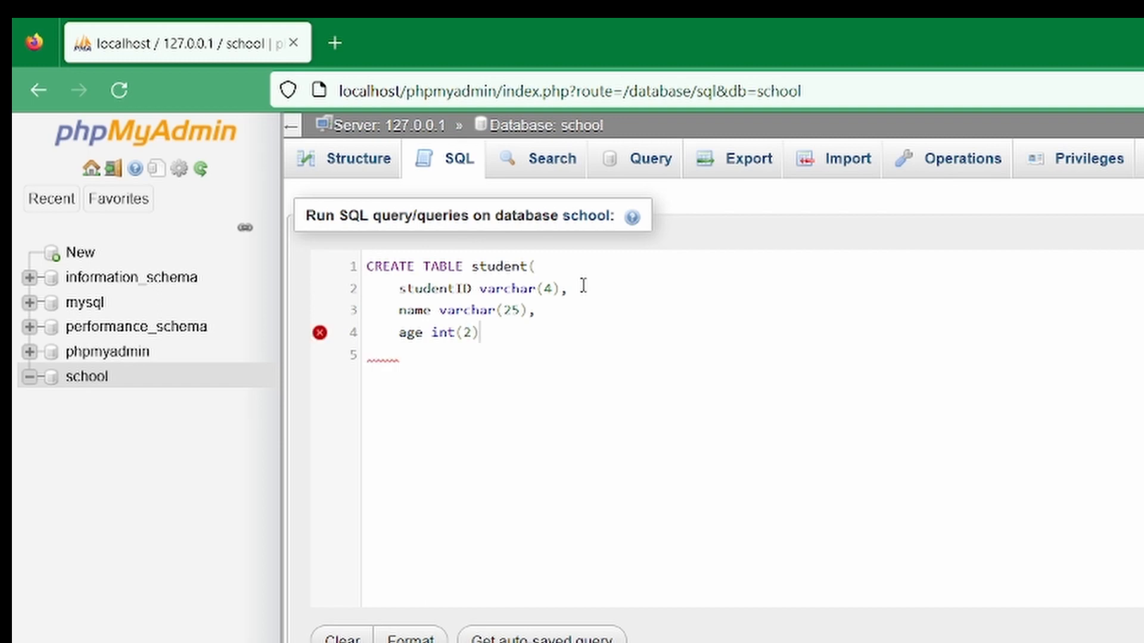
pyautogui.press('Return')
pyautogui.write(');')
pyautogui.hotkey('ctrl', 'Return')
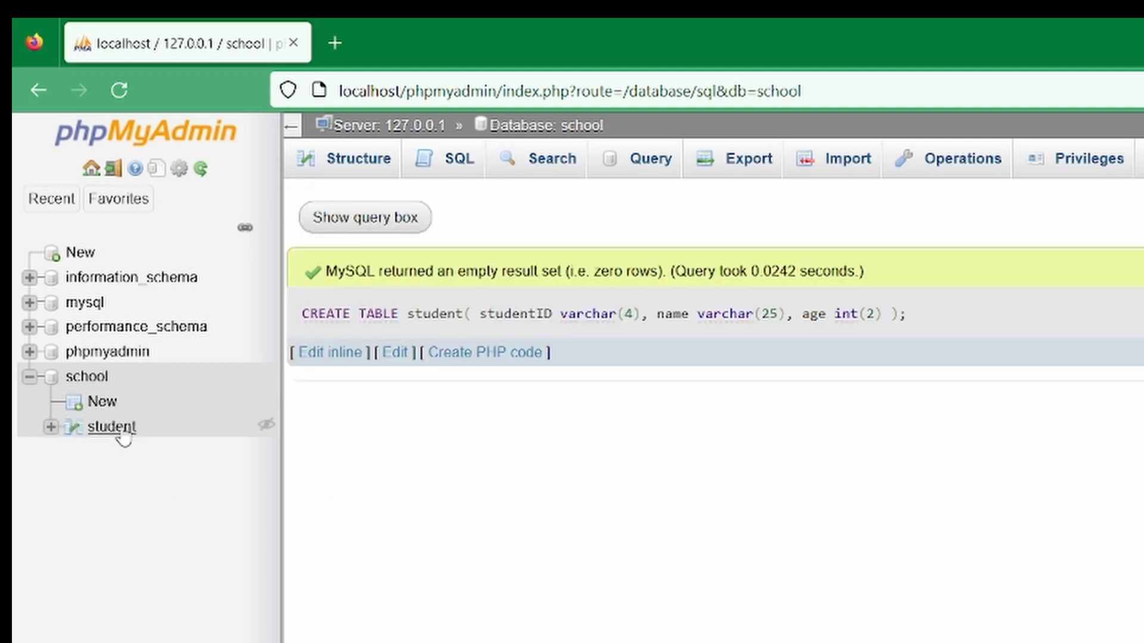
# Open the new student table and view its structure
pyautogui.click(112, 428)
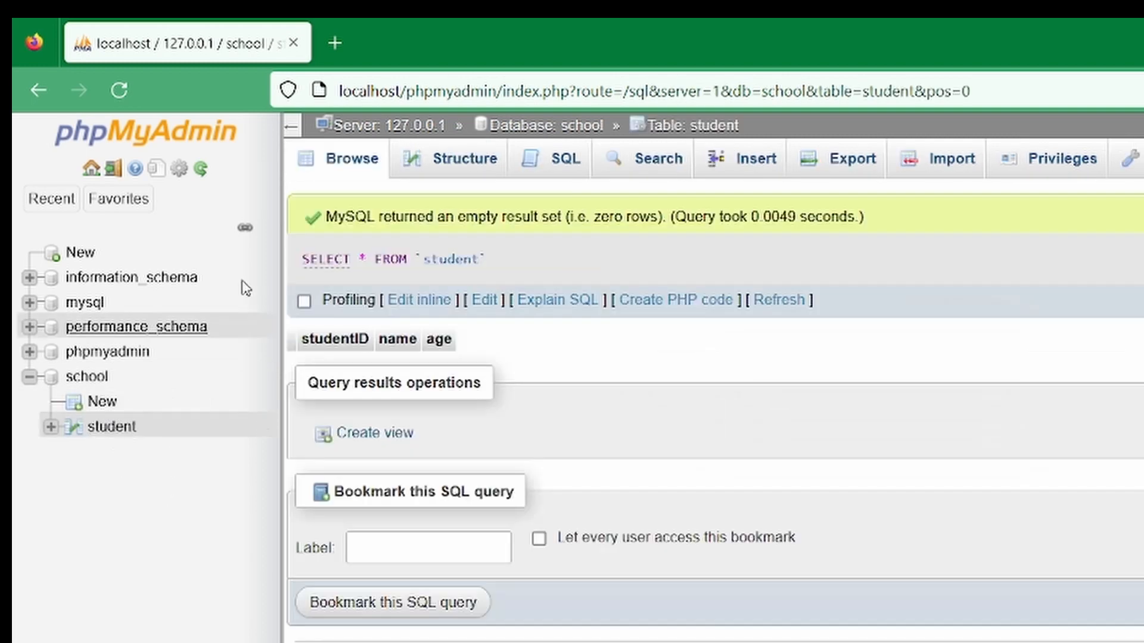
pyautogui.click(459, 167)
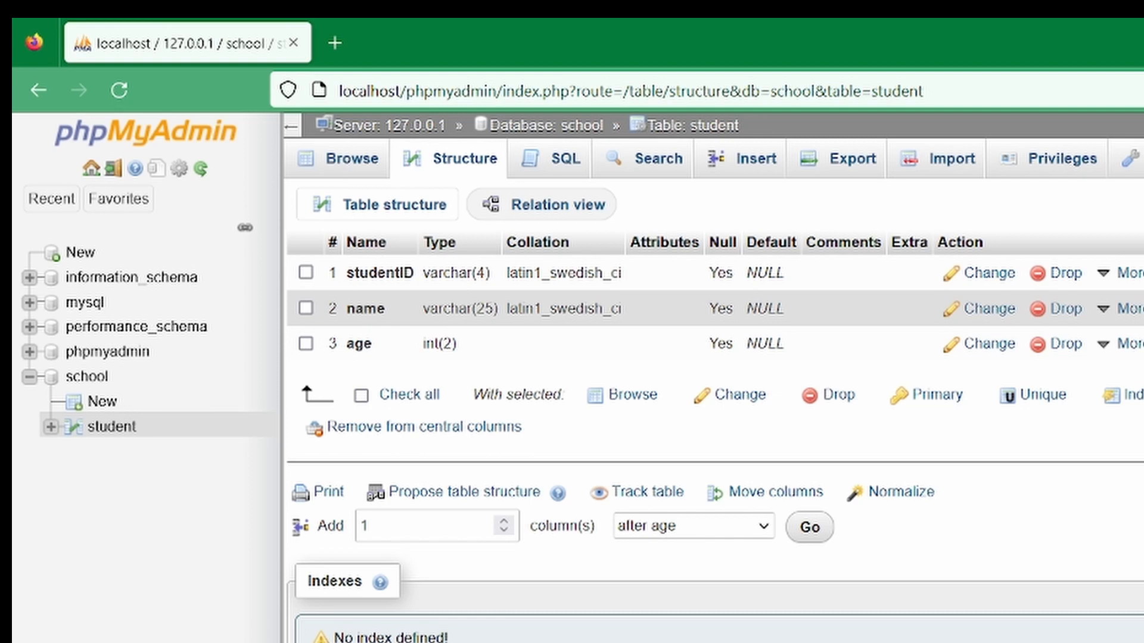
# Insert a row into the student table with studentID s001, a student's name and age 7
pyautogui.click(728, 167)
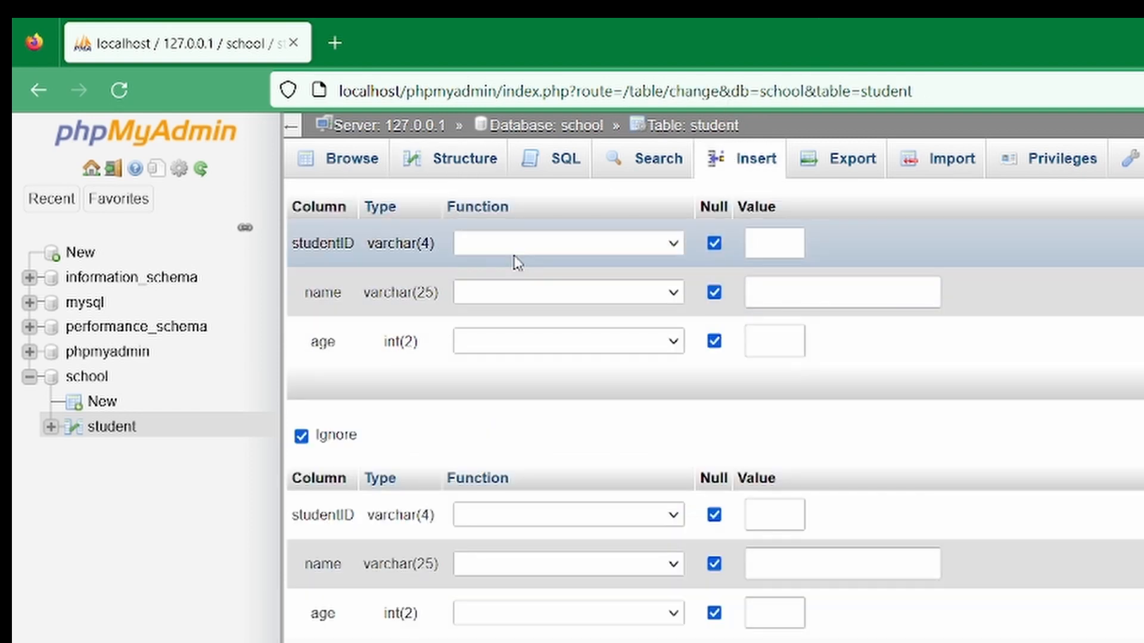
pyautogui.click(528, 251)
pyautogui.click(778, 242)
pyautogui.write('s00')
pyautogui.write('1')
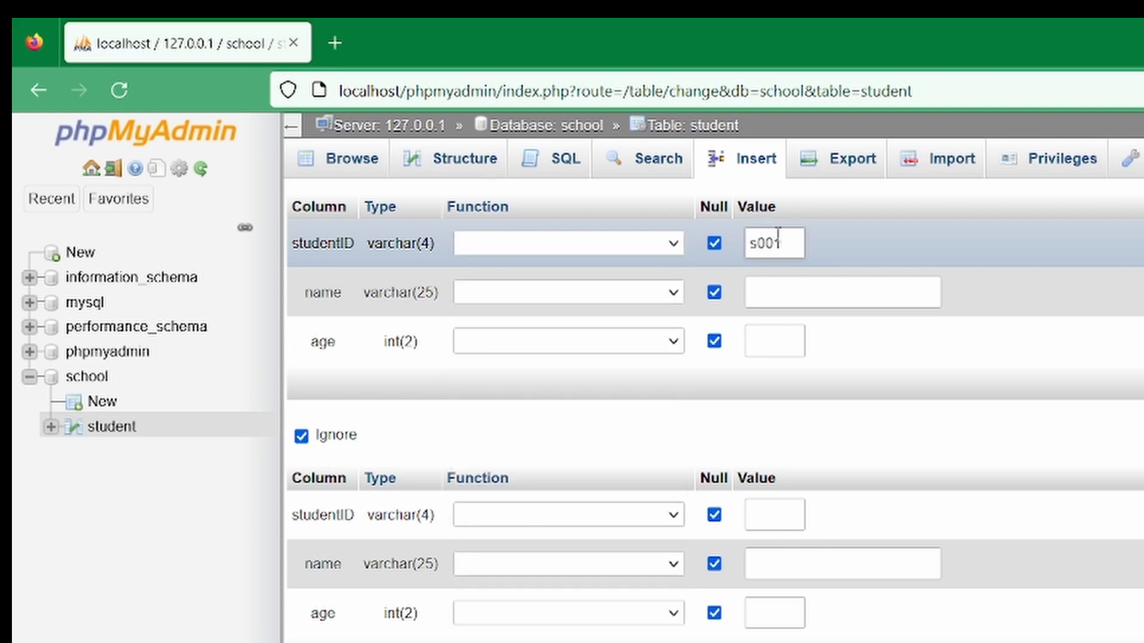
pyautogui.click(788, 293)
pyautogui.write('Jane')
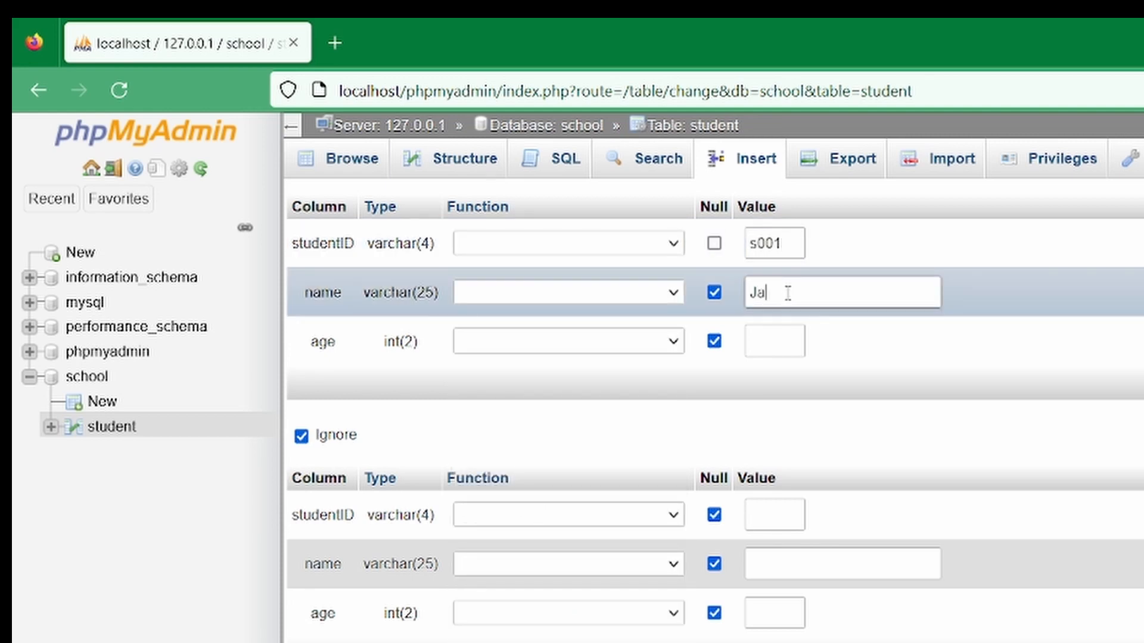
pyautogui.click(764, 337)
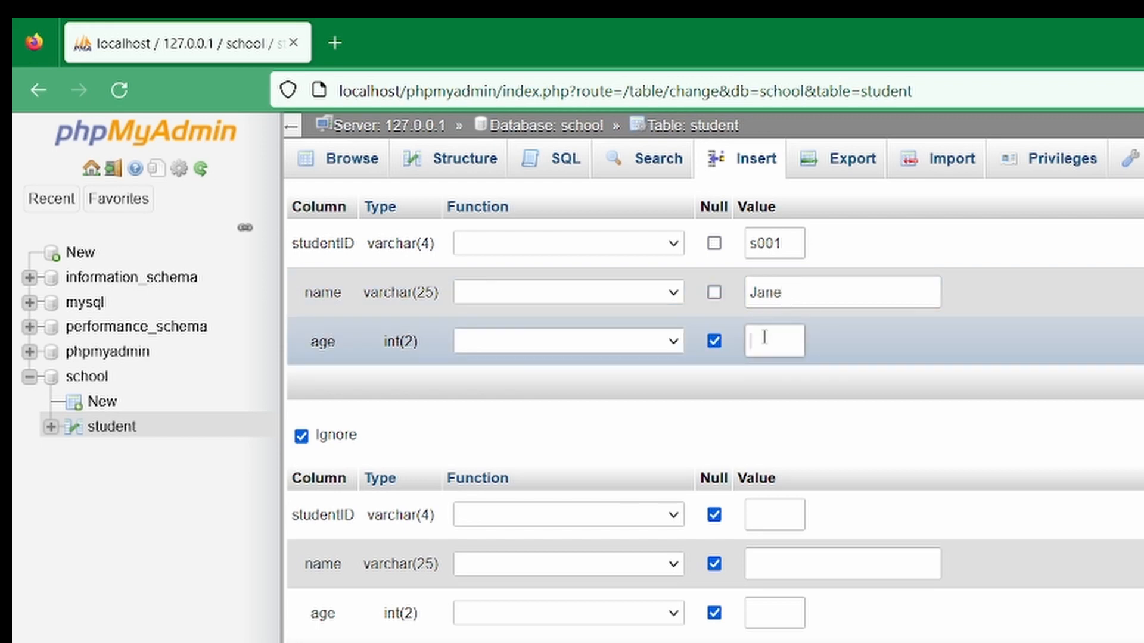
pyautogui.write('7')
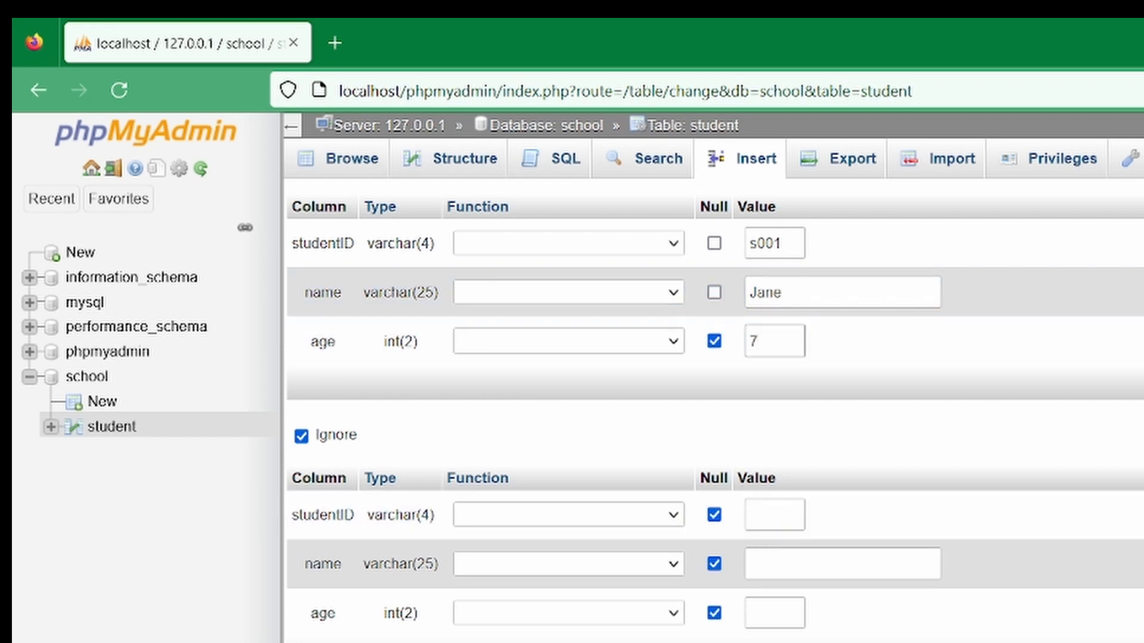
pyautogui.press('Return')
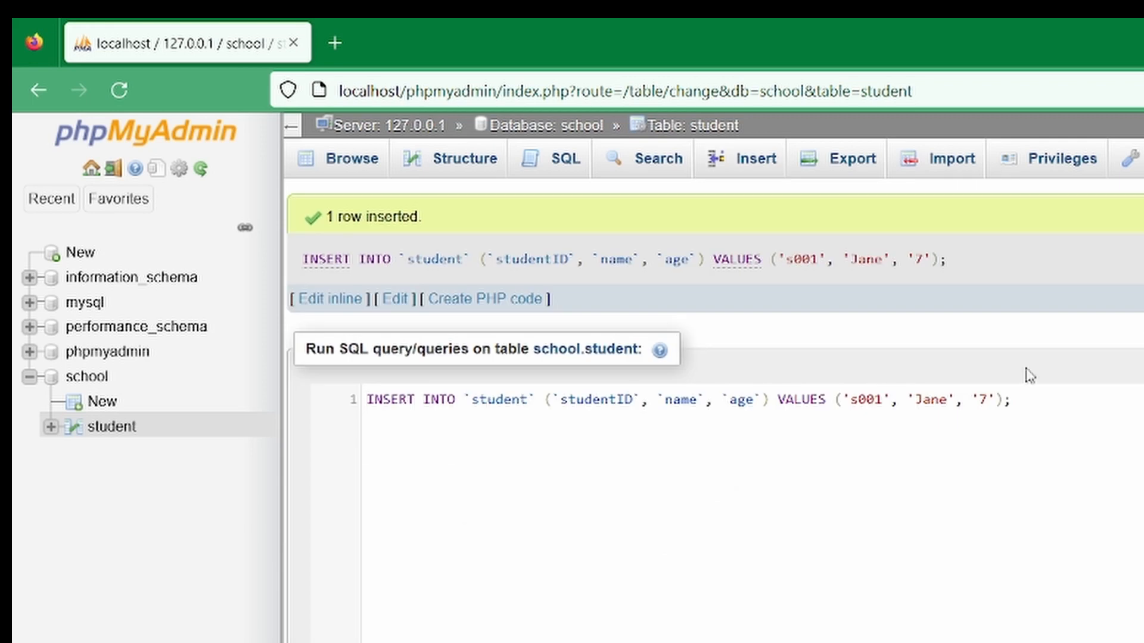
# Browse the student table's rows and open the table's SQL query editor
pyautogui.moveTo(1094, 417); pyautogui.dragTo(363, 400)
pyautogui.hotkey('ctrl', 'c')
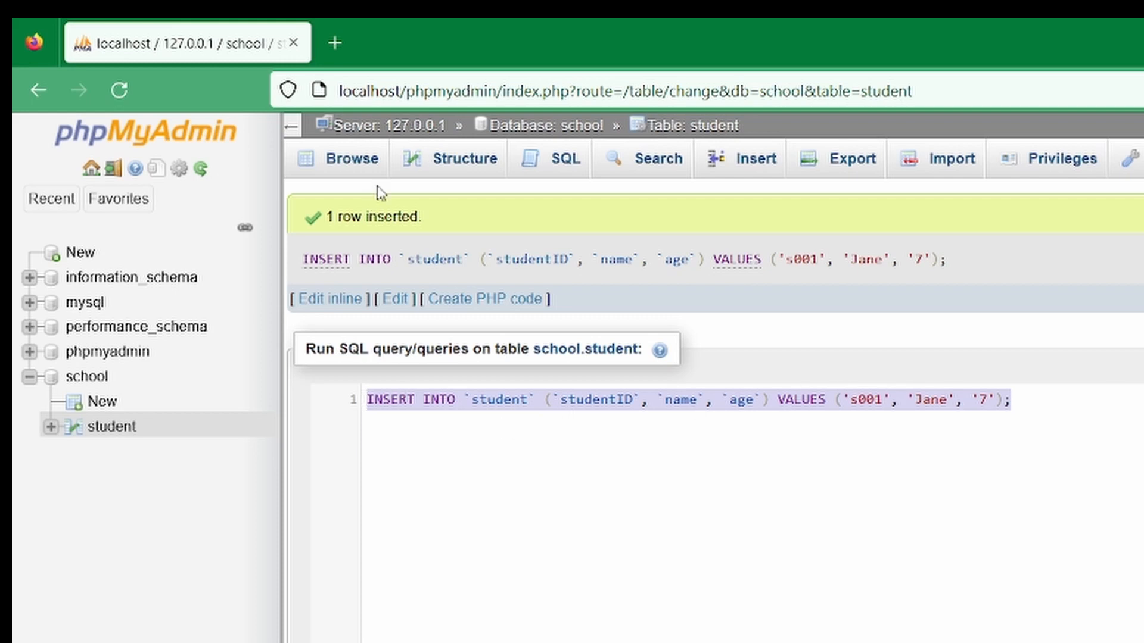
pyautogui.click(344, 169)
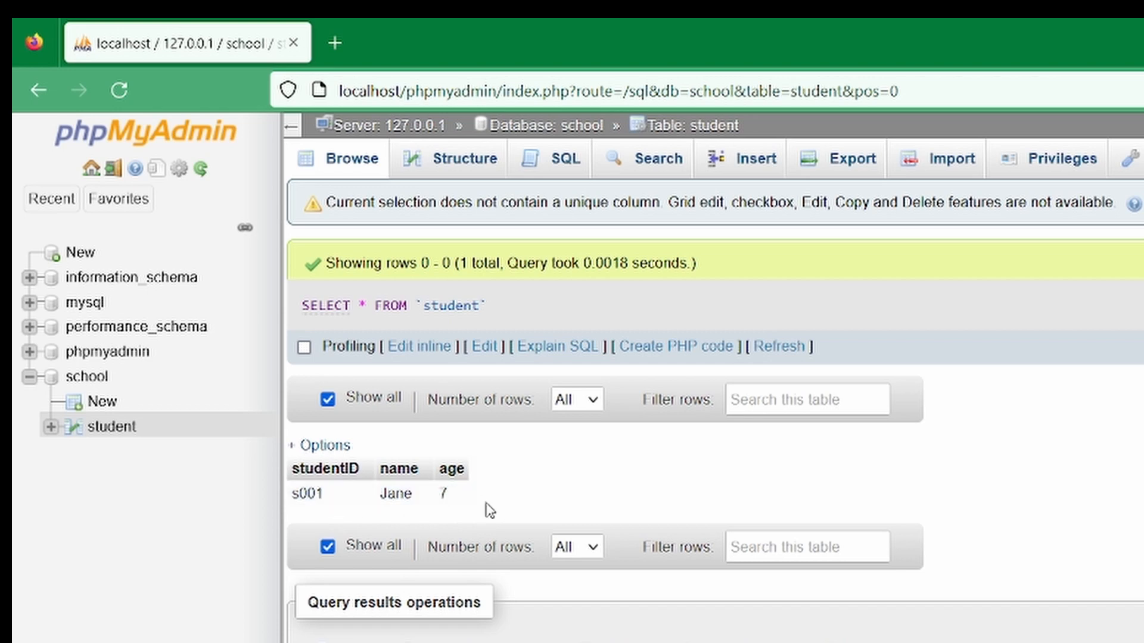
pyautogui.click(557, 178)
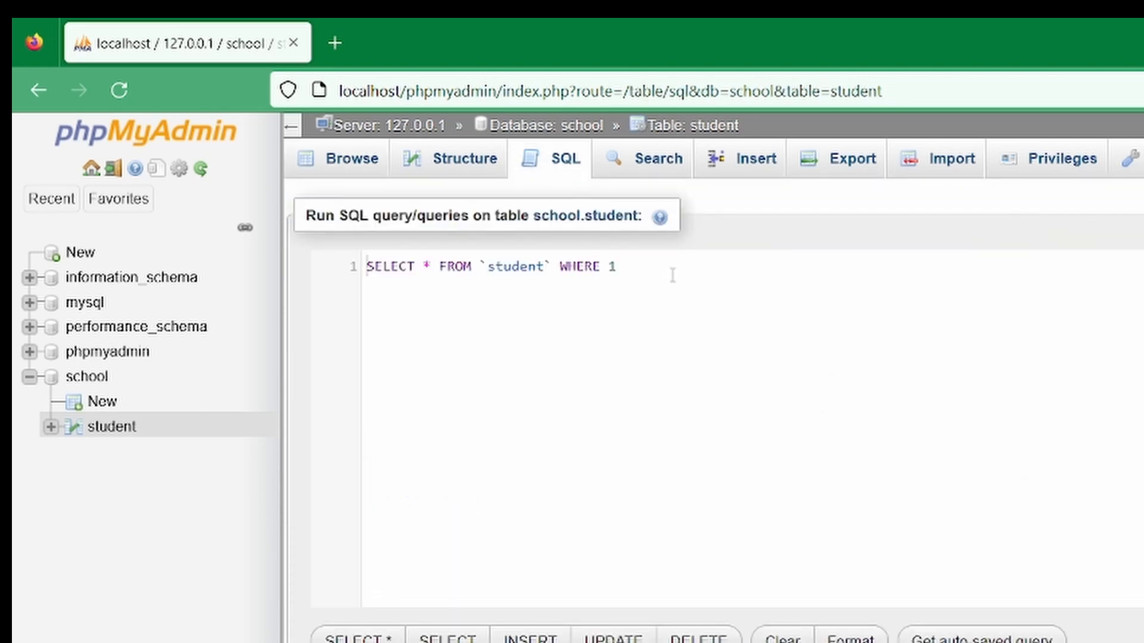
# Paste the INSERT query and change it to add a row with studentID s002, a student's name and age 8, then run it
pyautogui.moveTo(673, 274); pyautogui.dragTo(310, 262)
pyautogui.hotkey('ctrl', 'v')
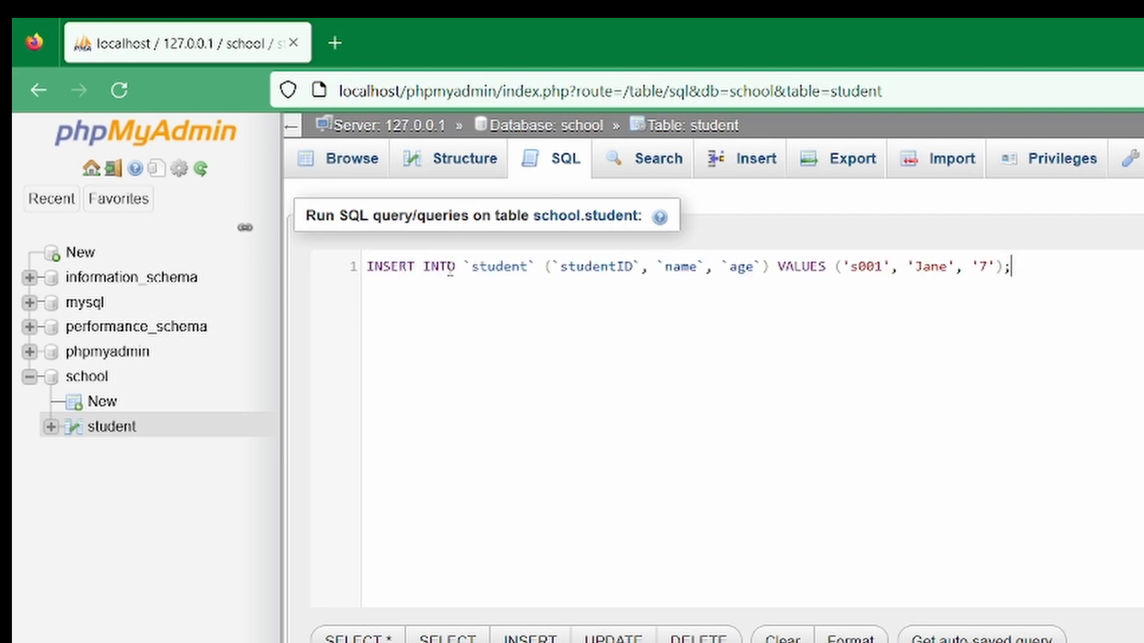
pyautogui.click(875, 268)
pyautogui.hotkey('ctrl', 'Return')
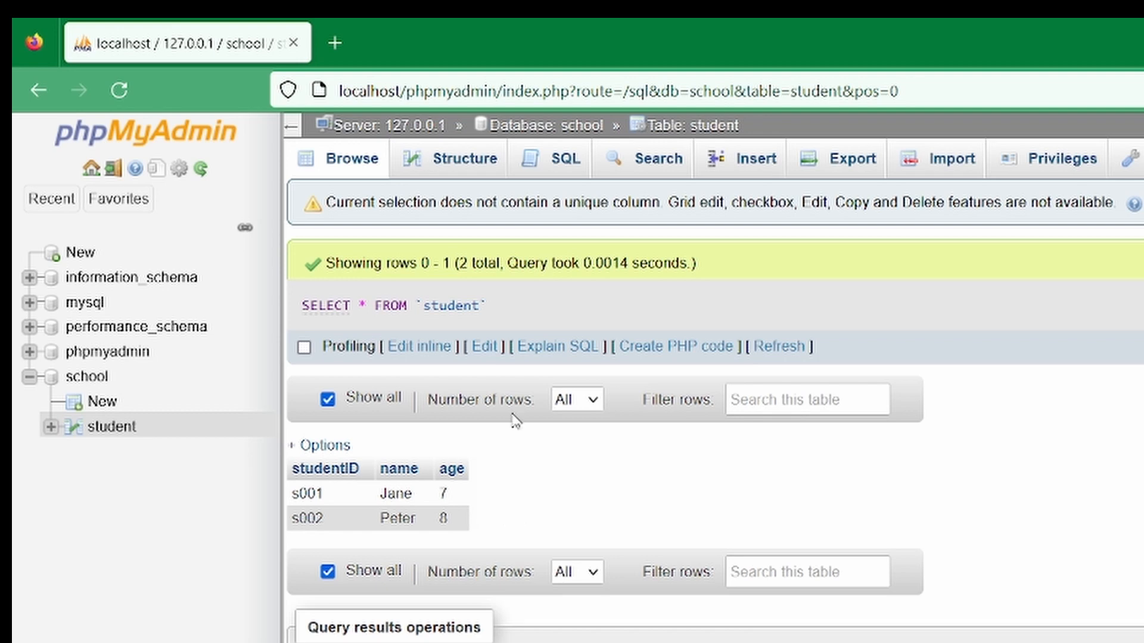
# Open the SQL editor, paste the INSERT query and remove the age column from its column list
pyautogui.click(555, 165)
pyautogui.click(646, 273)
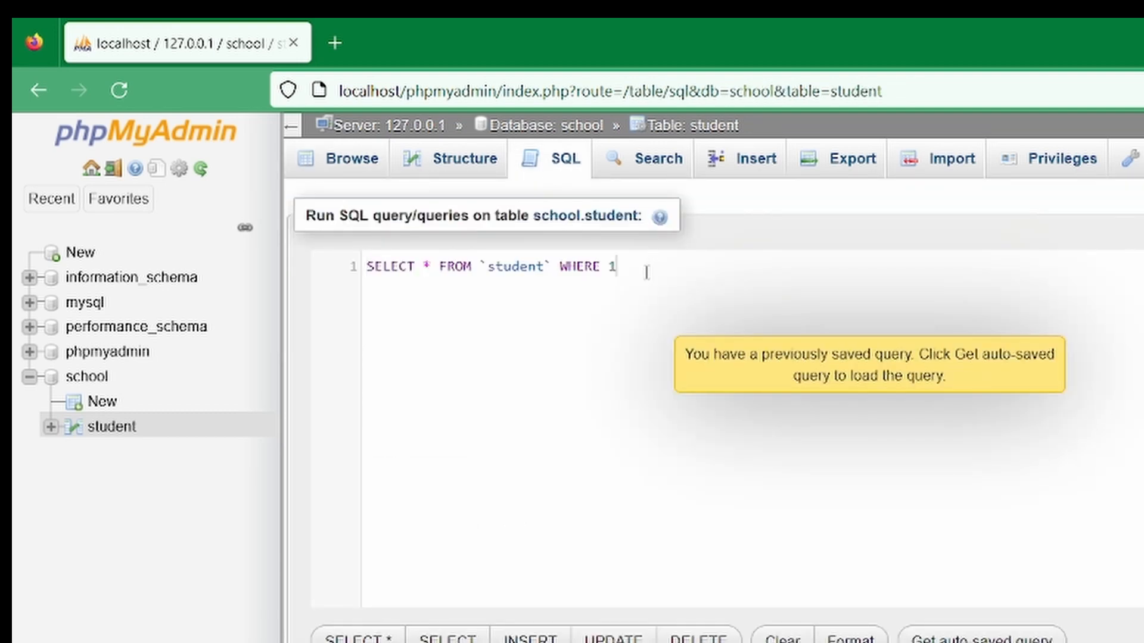
pyautogui.moveTo(646, 273); pyautogui.dragTo(304, 250)
pyautogui.hotkey('ctrl', 'v')
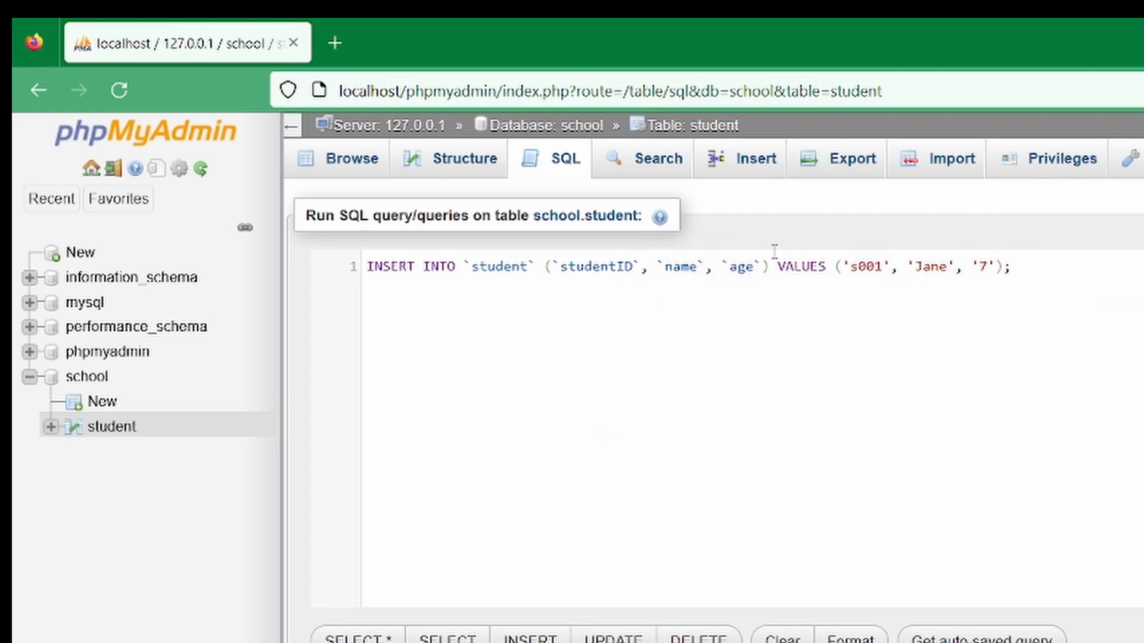
pyautogui.click(755, 266)
pyautogui.press('BackSpace')
pyautogui.press('BackSpace')
pyautogui.press('BackSpace')
pyautogui.press('BackSpace')
pyautogui.press('BackSpace')
pyautogui.press('BackSpace')
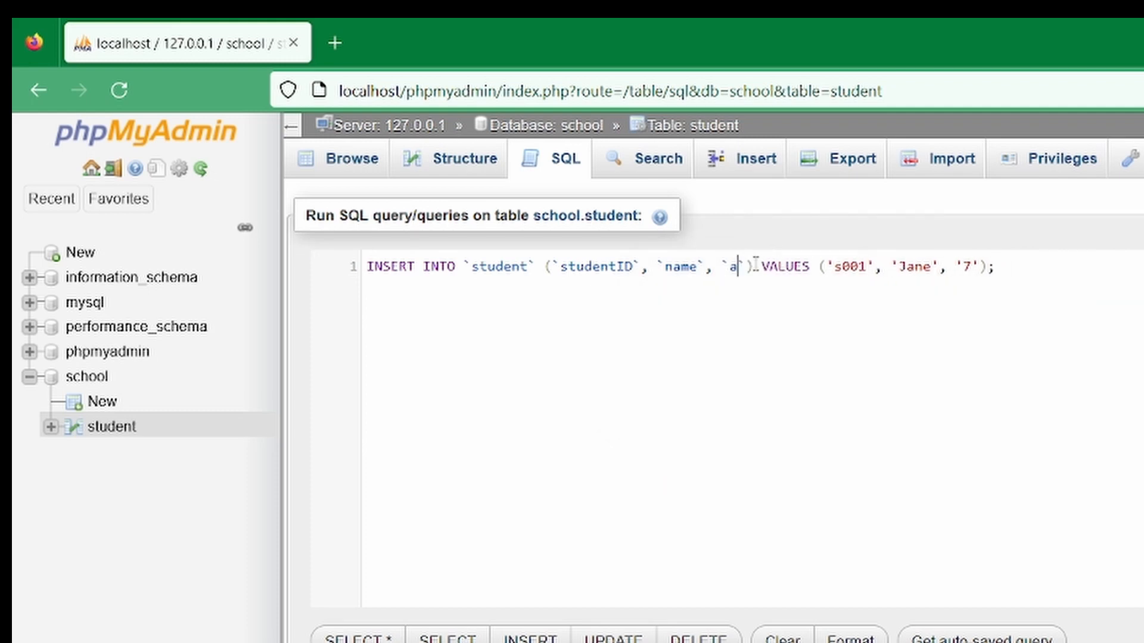
pyautogui.press('BackSpace')
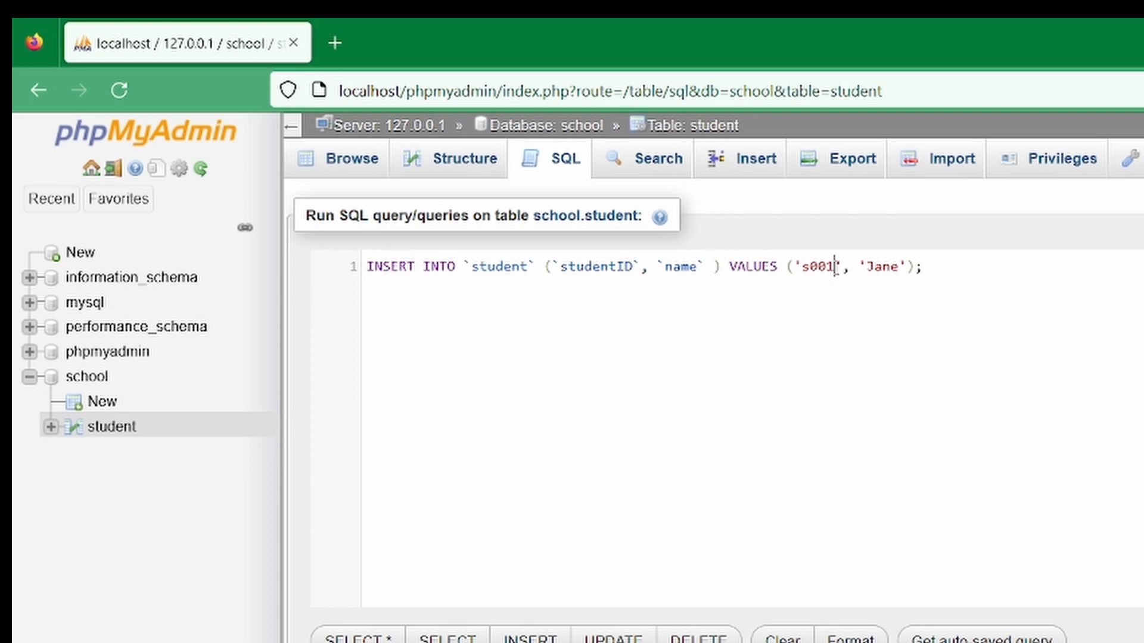
pyautogui.press('BackSpace')
# Set the values to studentID s003 and a student's name without an age, and run the insert
pyautogui.write('3')
pyautogui.click(898, 265)
pyautogui.press('BackSpace')
pyautogui.press('BackSpace')
pyautogui.press('BackSpace')
pyautogui.press('BackSpace')
pyautogui.write('Ann')
pyautogui.hotkey('ctrl', 'Return')
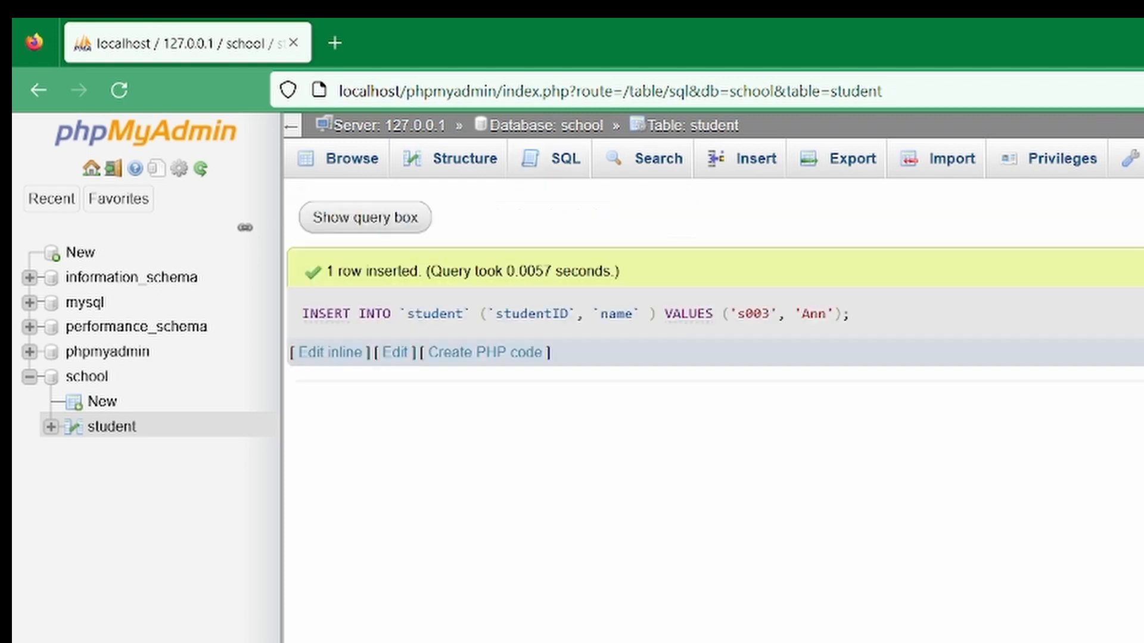
# Browse the student table's rows
pyautogui.click(353, 176)
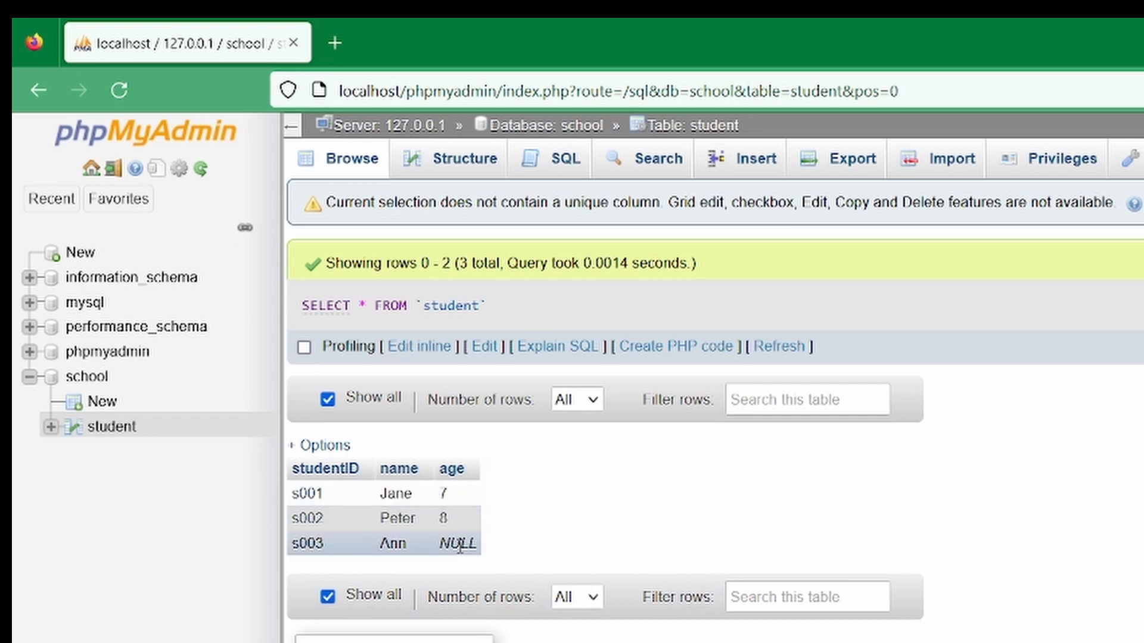
pyautogui.hotkey('ctrl', 'k')
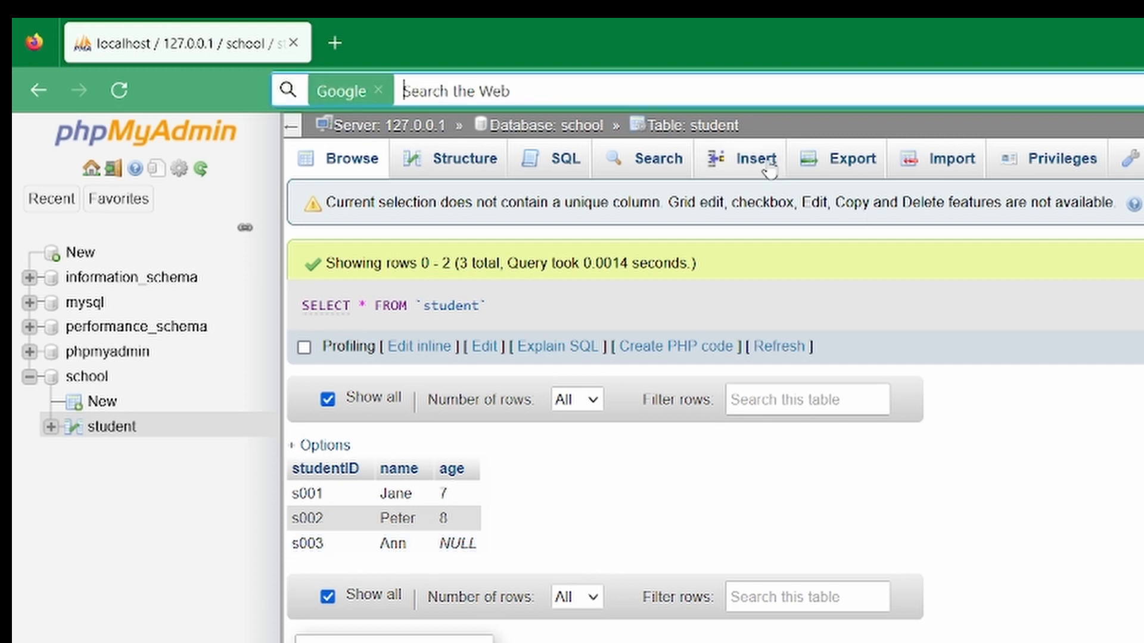
# Insert a row without a column list, with studentID s004, a student's name and age 6
pyautogui.click(549, 163)
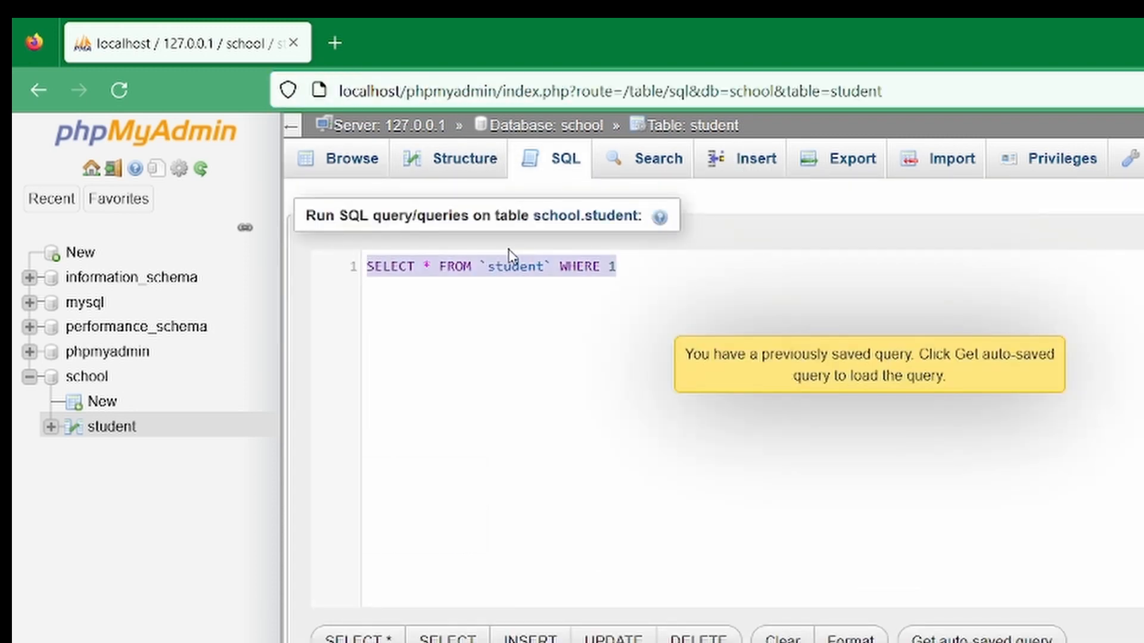
pyautogui.hotkey('ctrl', 'v')
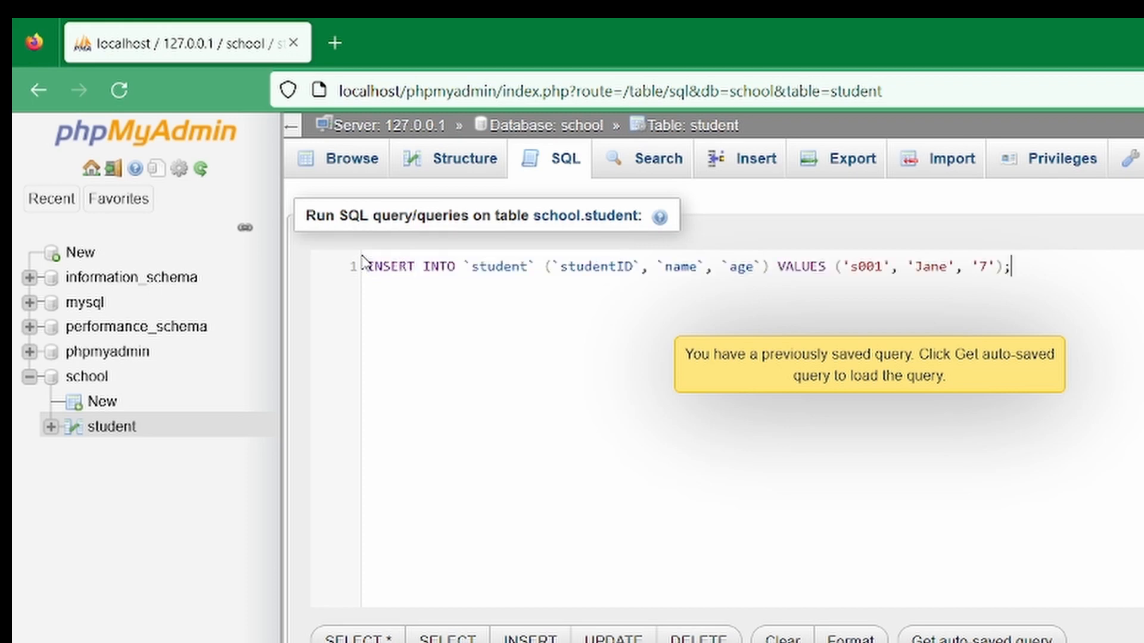
pyautogui.moveTo(768, 266); pyautogui.dragTo(544, 265)
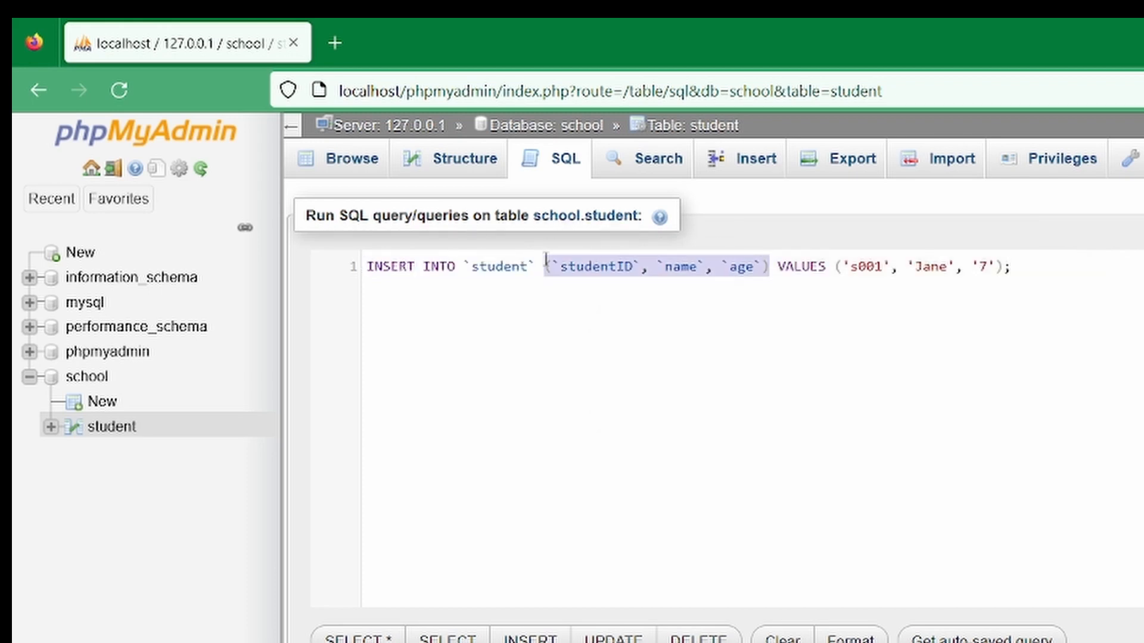
pyautogui.press('BackSpace')
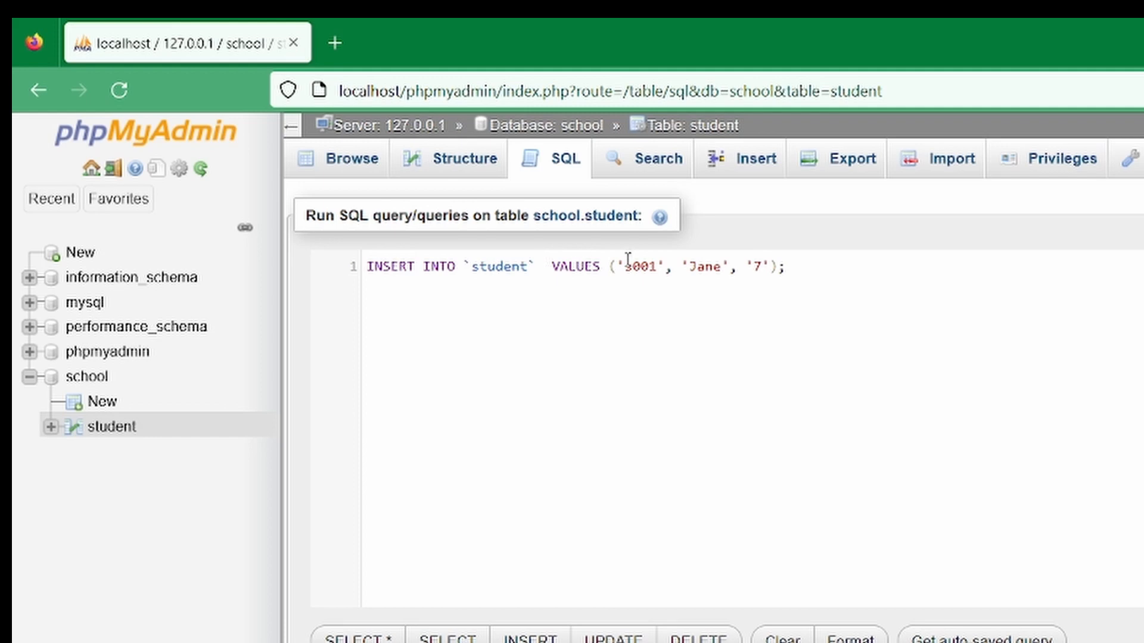
pyautogui.click(655, 263)
pyautogui.press('BackSpace')
pyautogui.write('4')
pyautogui.doubleClick(701, 269)
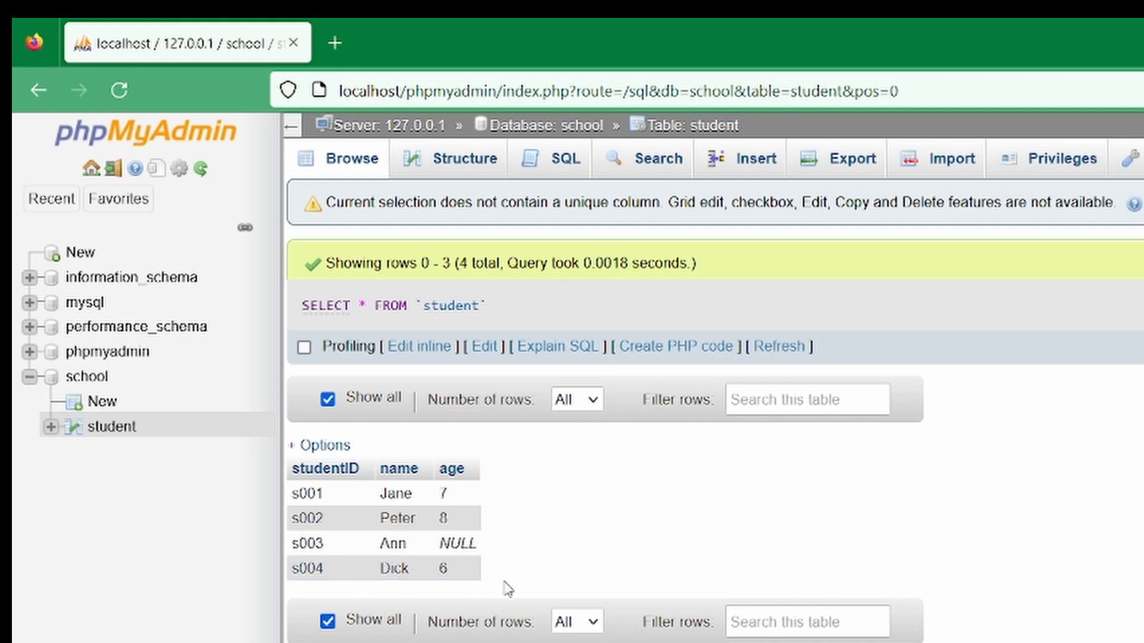
# Empty the student table by running TRUNCATE TABLE student in the SQL editor
pyautogui.click(562, 166)
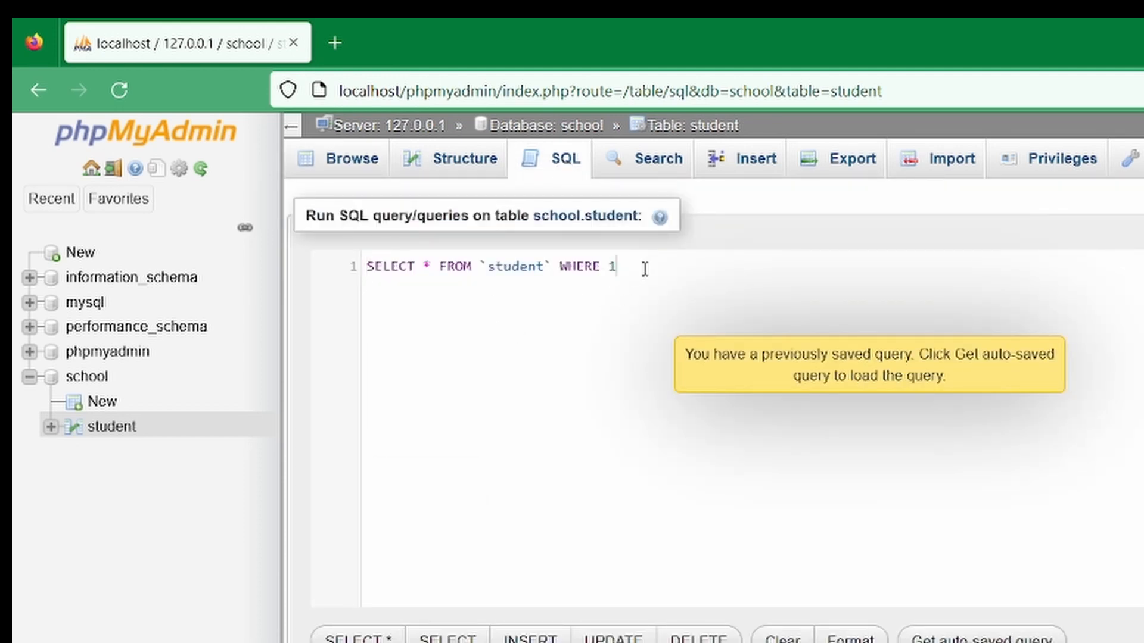
pyautogui.moveTo(641, 265); pyautogui.dragTo(246, 231)
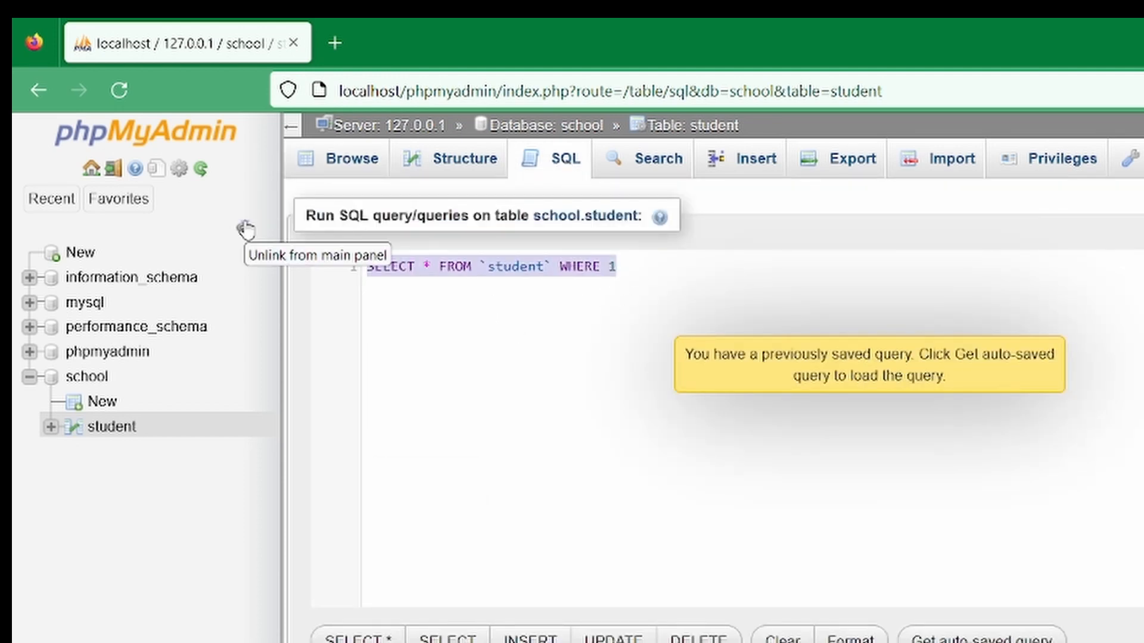
pyautogui.write('TRUNCATE')
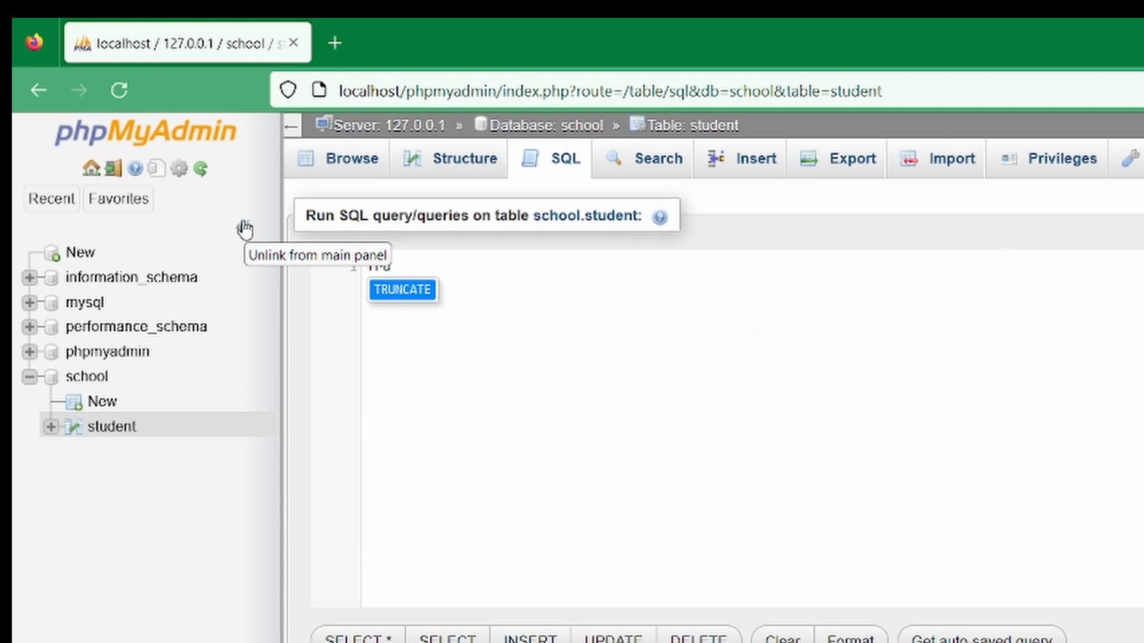
pyautogui.write(' student')
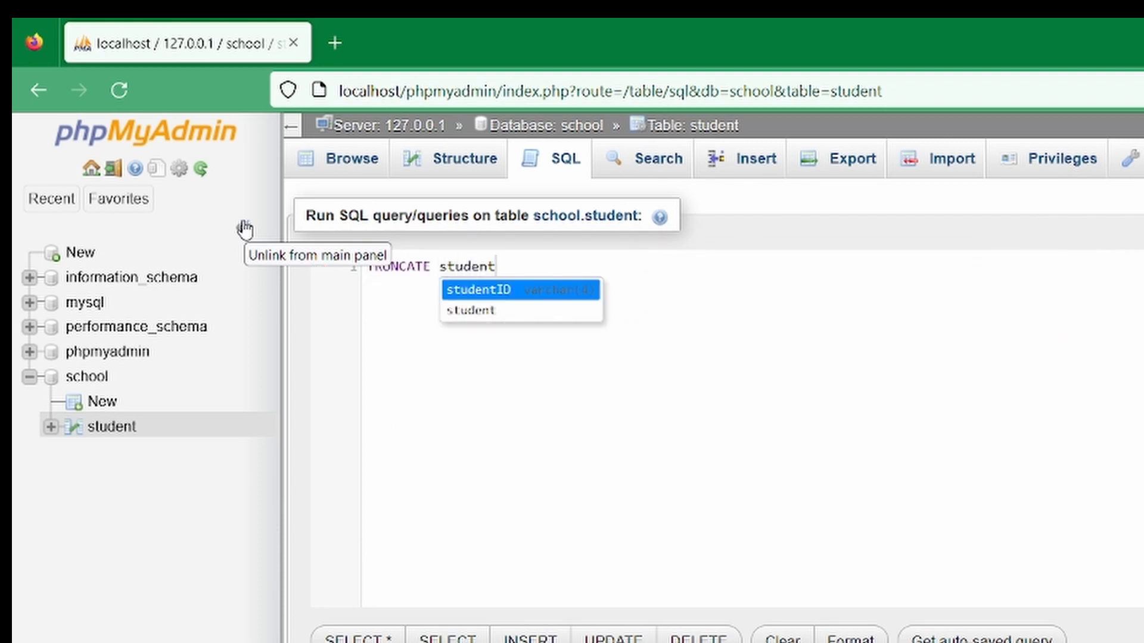
pyautogui.click(438, 266)
pyautogui.write('ta')
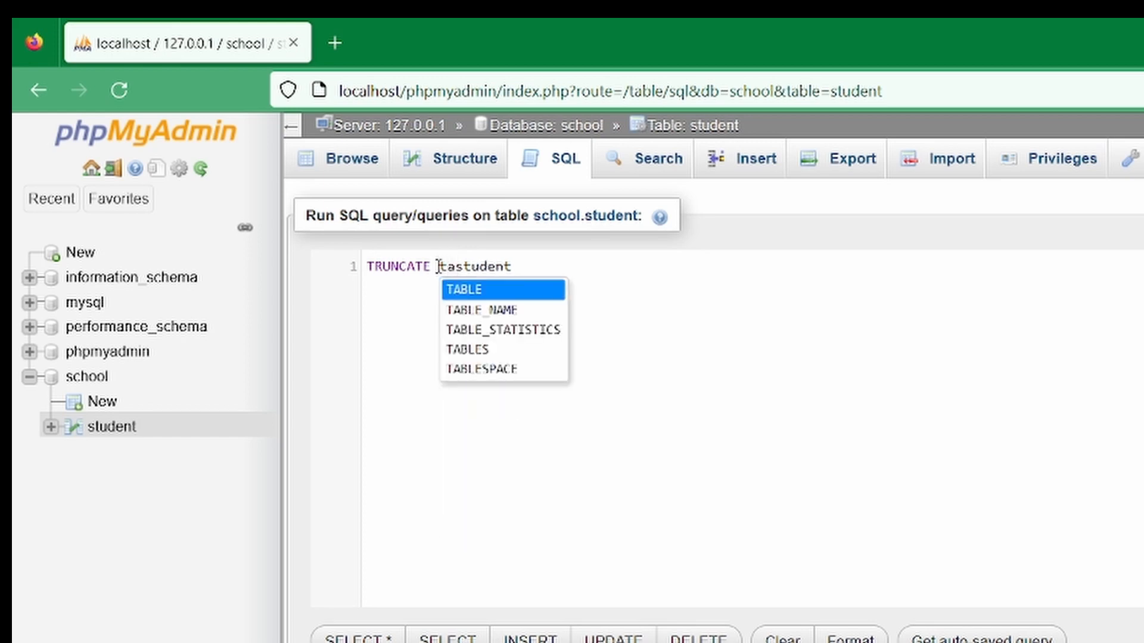
pyautogui.press('Return')
pyautogui.press('Return')
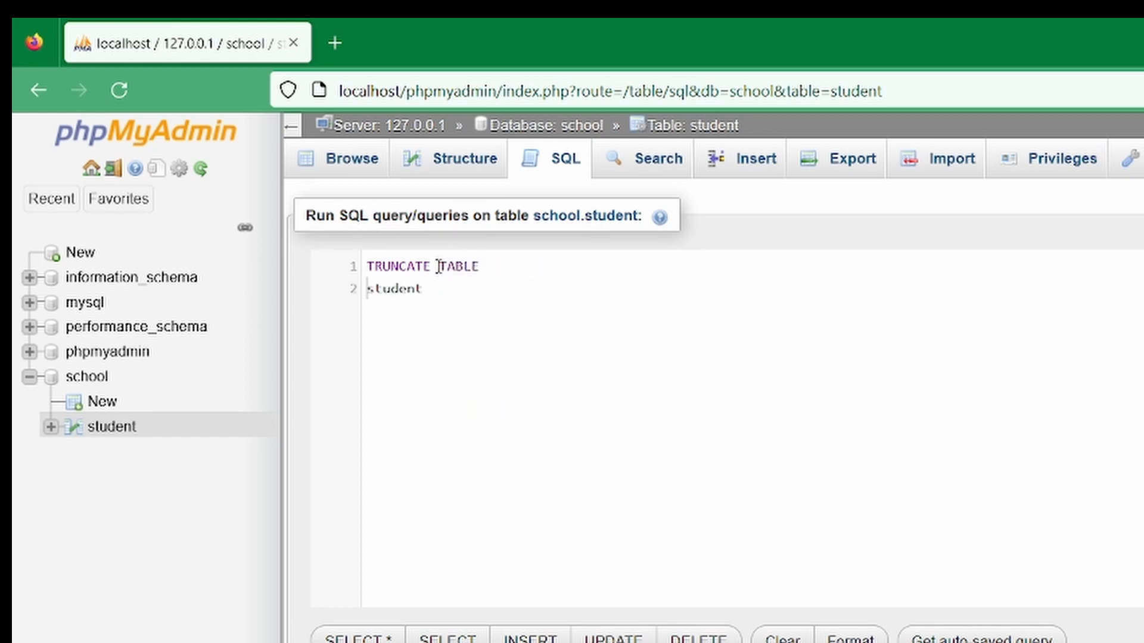
pyautogui.press('BackSpace')
pyautogui.hotkey('ctrl', 'Return')
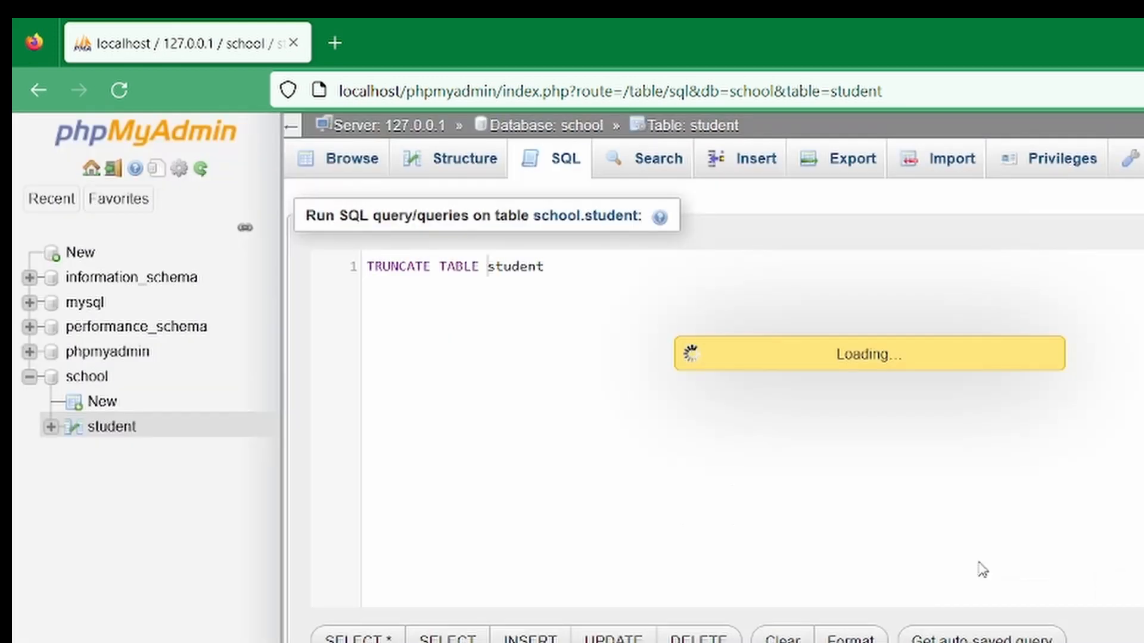
# Add a row with studentID s005, a student's name and age 6 through the Insert form and browse the table
pyautogui.click(358, 167)
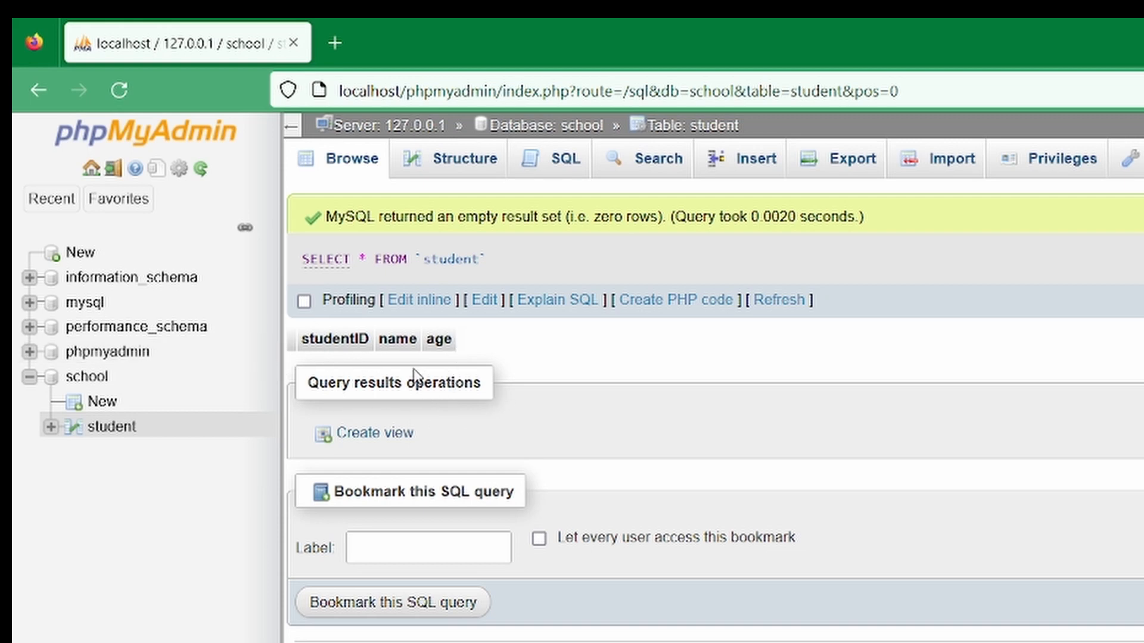
pyautogui.click(746, 159)
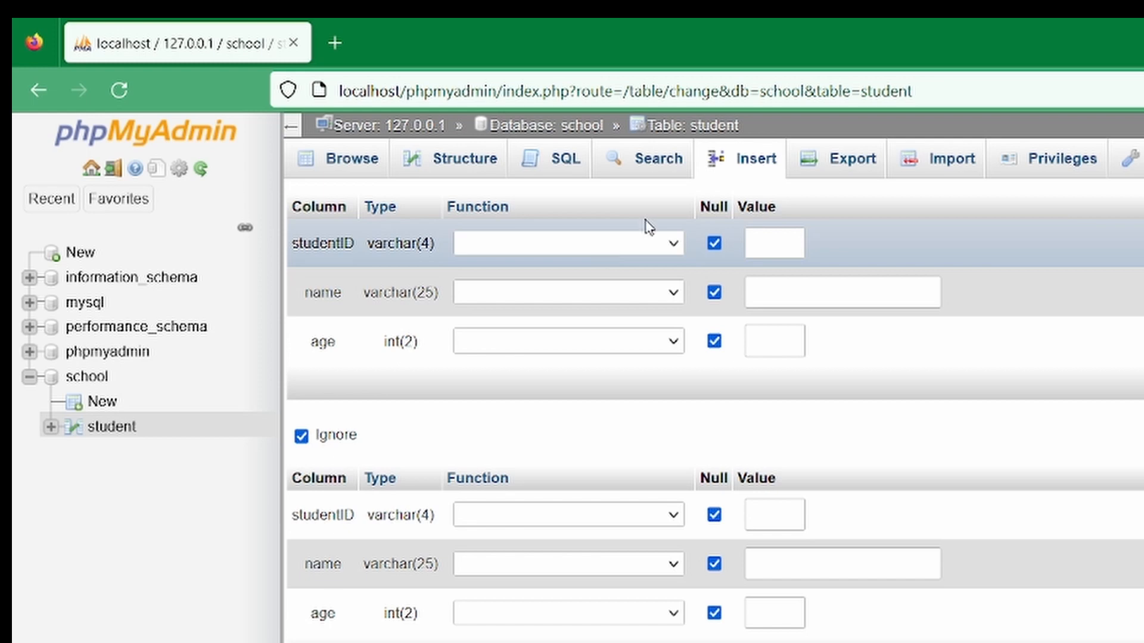
pyautogui.click(642, 247)
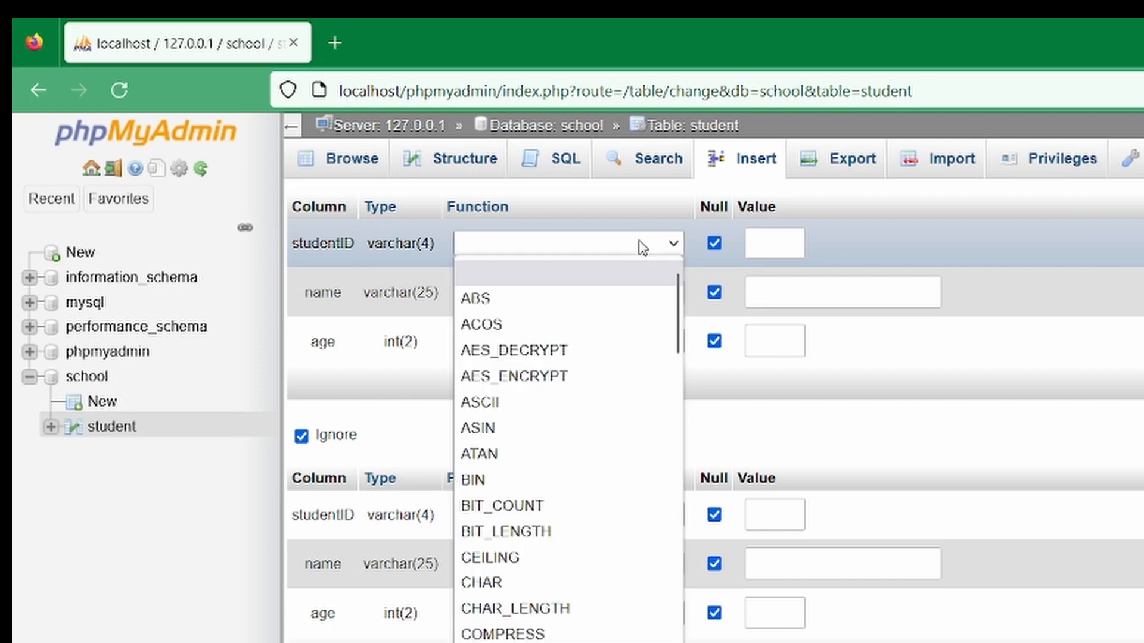
pyautogui.click(641, 248)
pyautogui.click(798, 237)
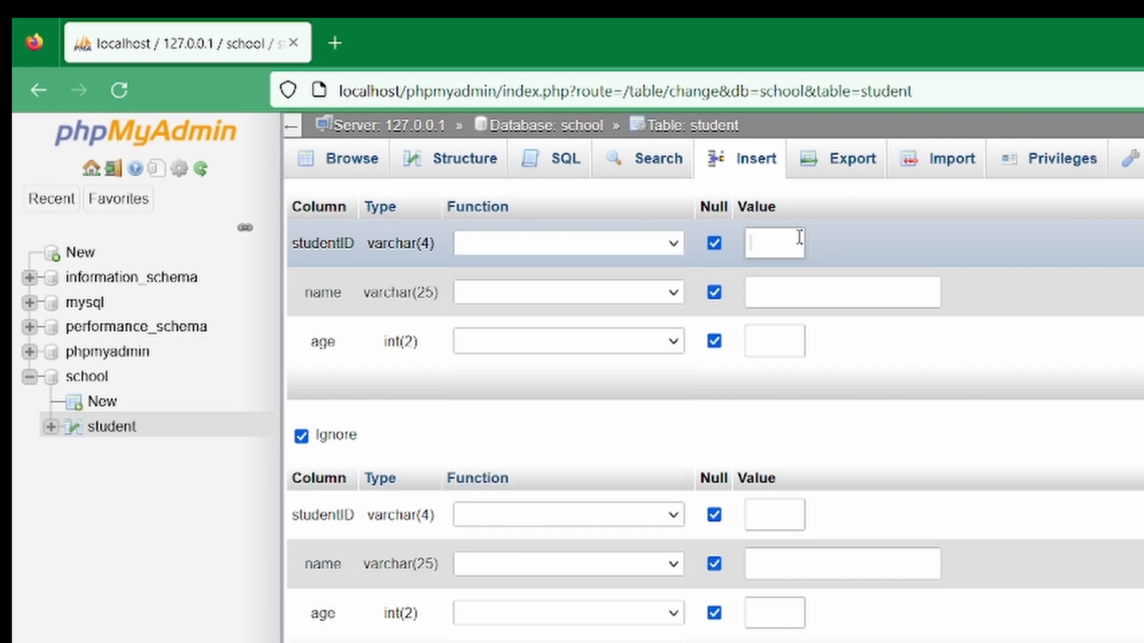
pyautogui.click(344, 158)
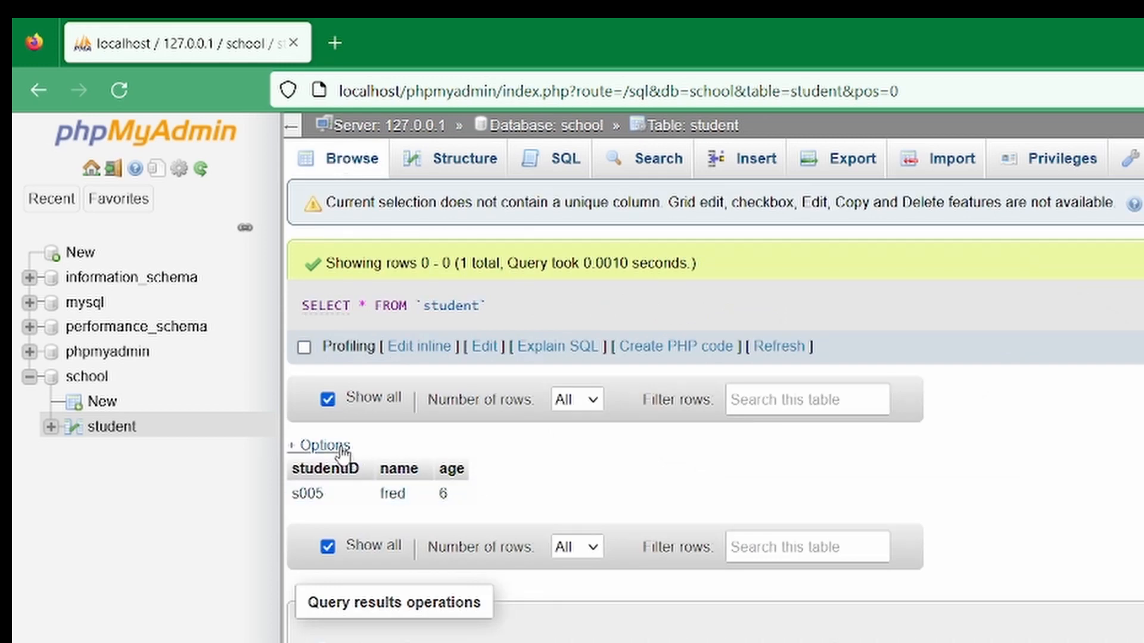
# Delete the student table by running DROP TABLE student; in the SQL editor and confirming
pyautogui.click(566, 167)
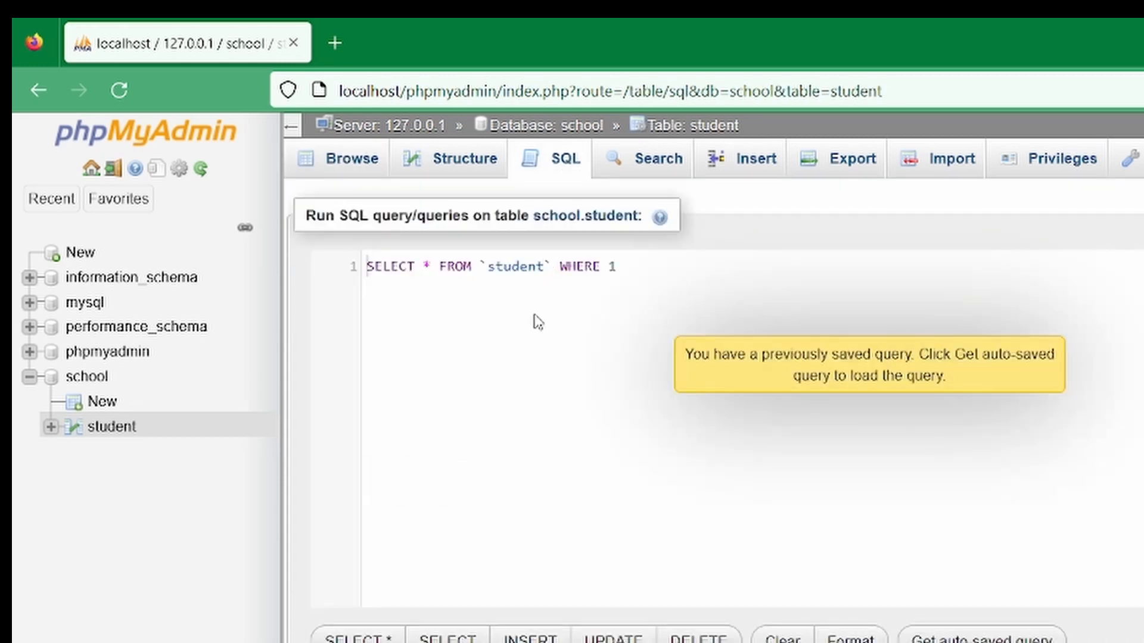
pyautogui.moveTo(652, 268); pyautogui.dragTo(225, 225)
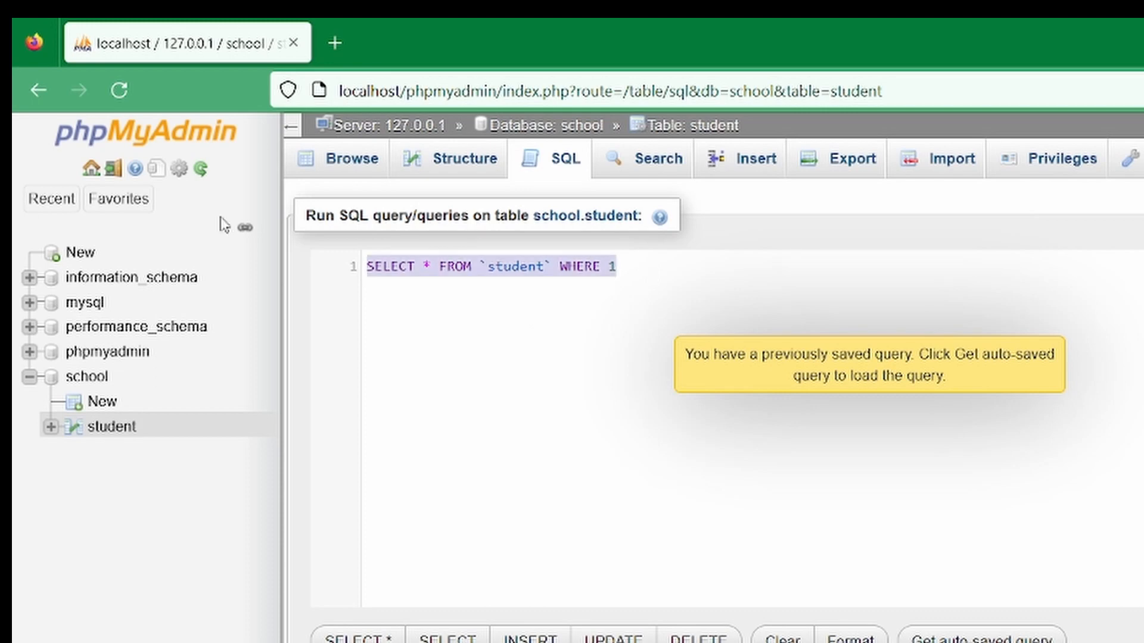
pyautogui.write('dr')
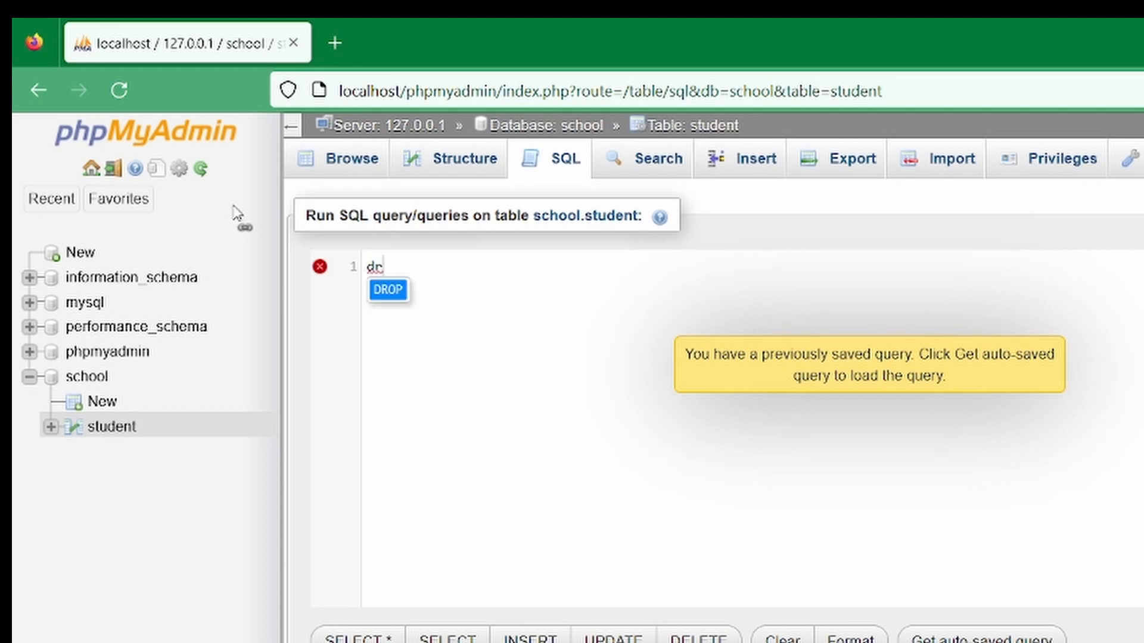
pyautogui.press('Return')
pyautogui.write('ta')
pyautogui.press('Return')
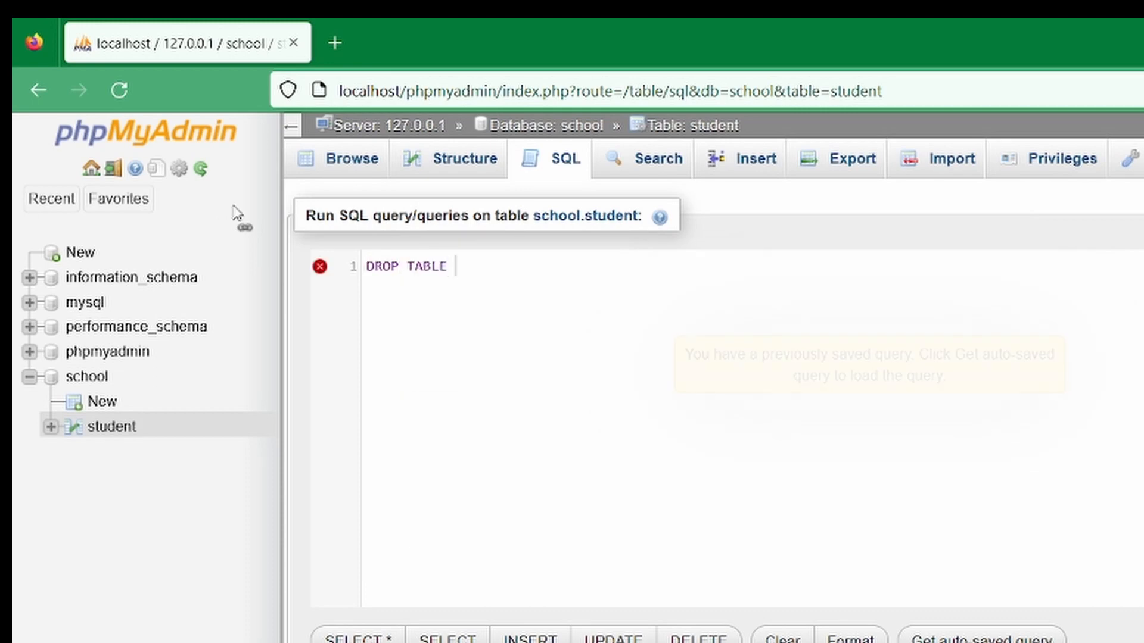
pyautogui.write('student')
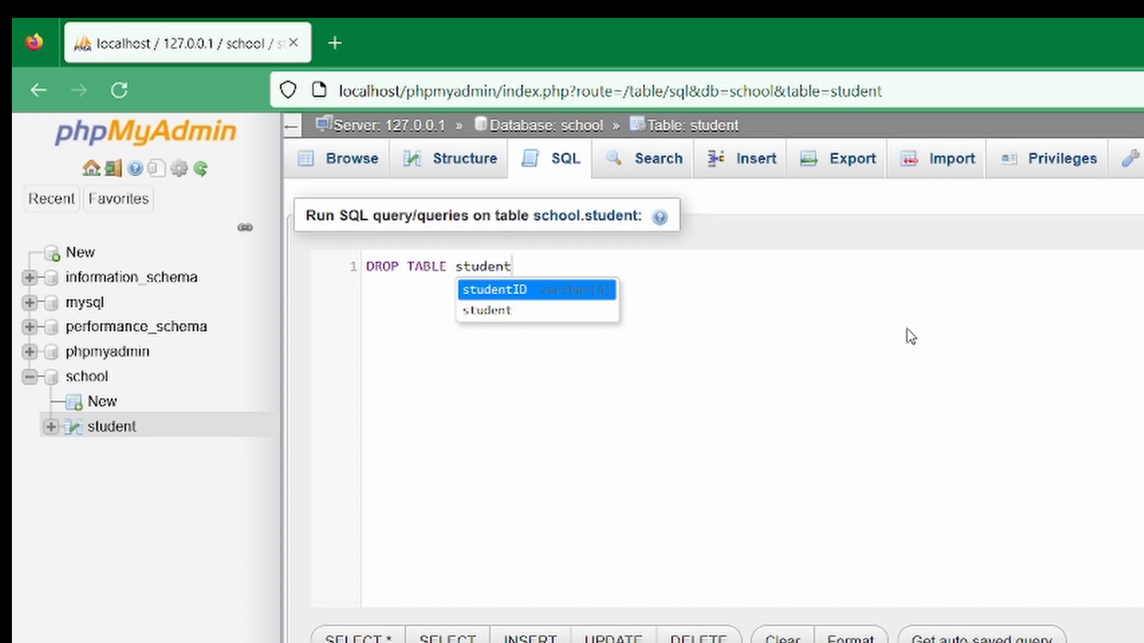
pyautogui.write(';')
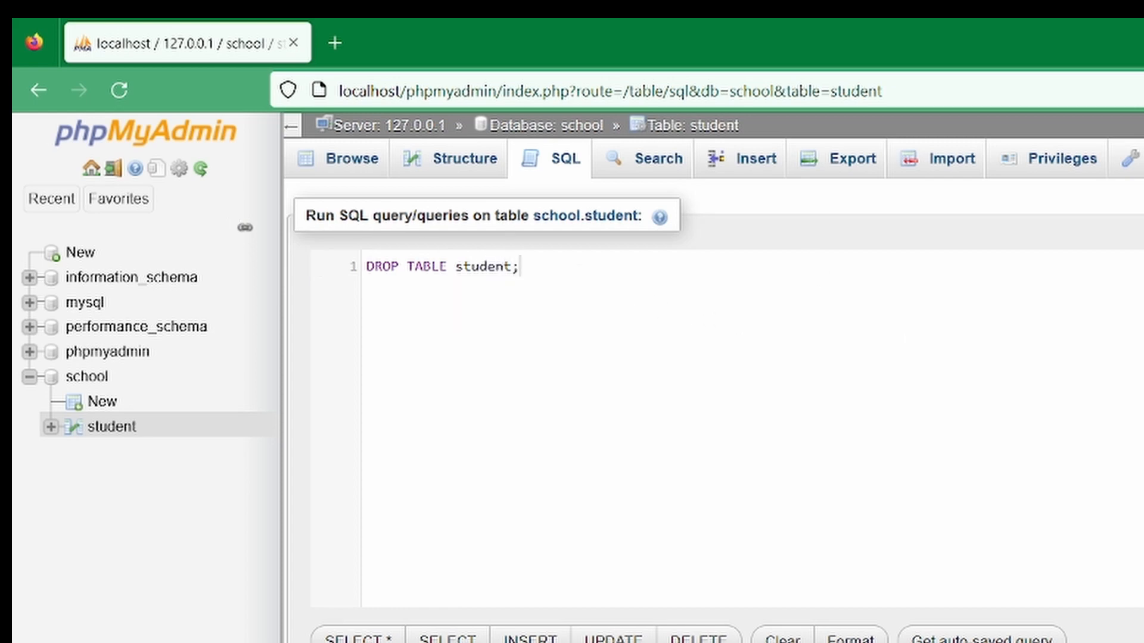
pyautogui.hotkey('ctrl', 'Return')
pyautogui.click(953, 559)
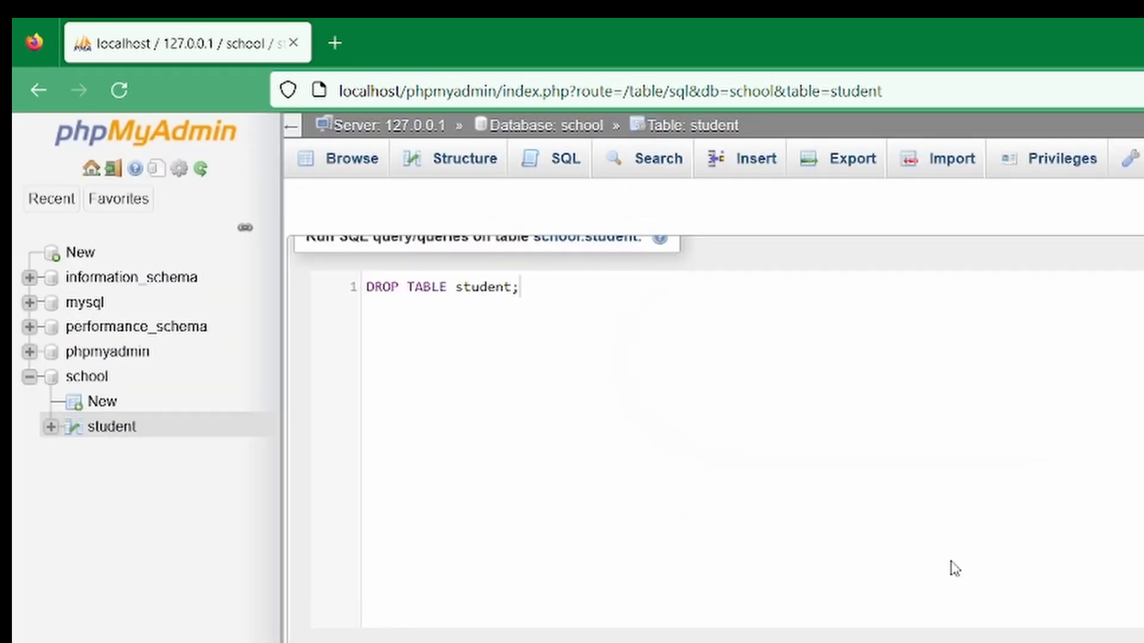
# Open the import page for the school database and choose student.csv as the file to import
pyautogui.click(88, 381)
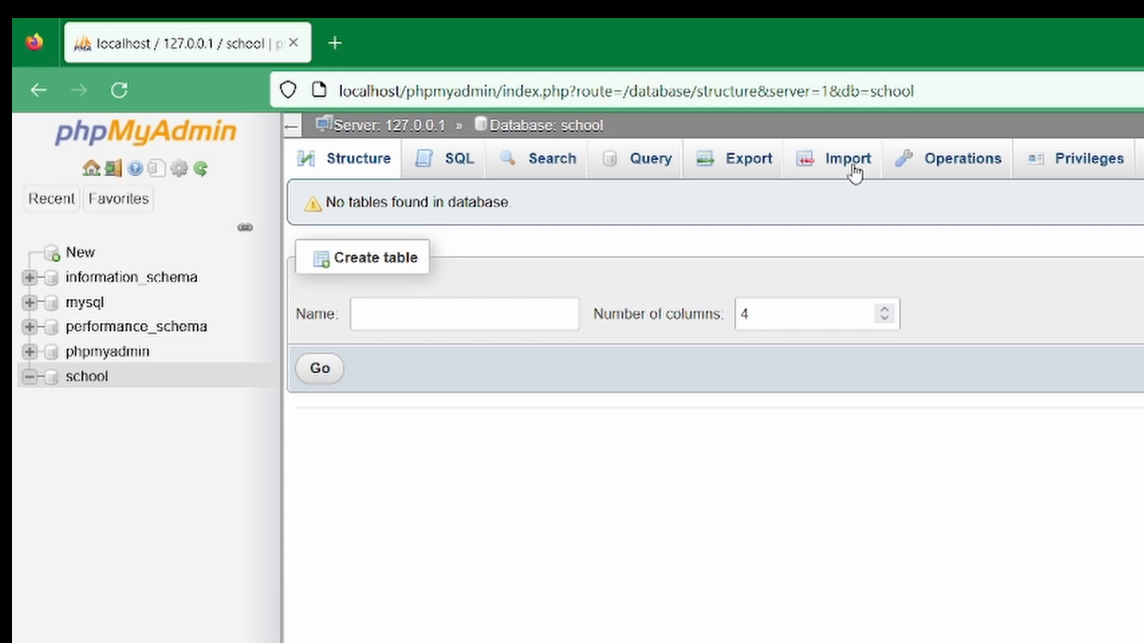
pyautogui.click(88, 386)
pyautogui.click(838, 165)
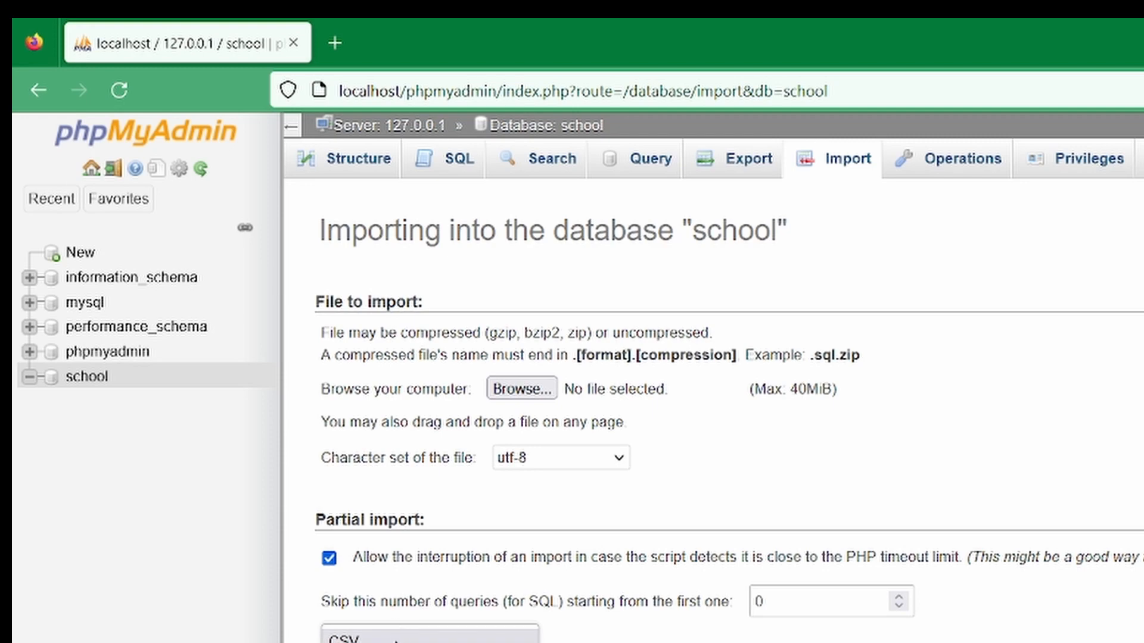
pyautogui.click(536, 393)
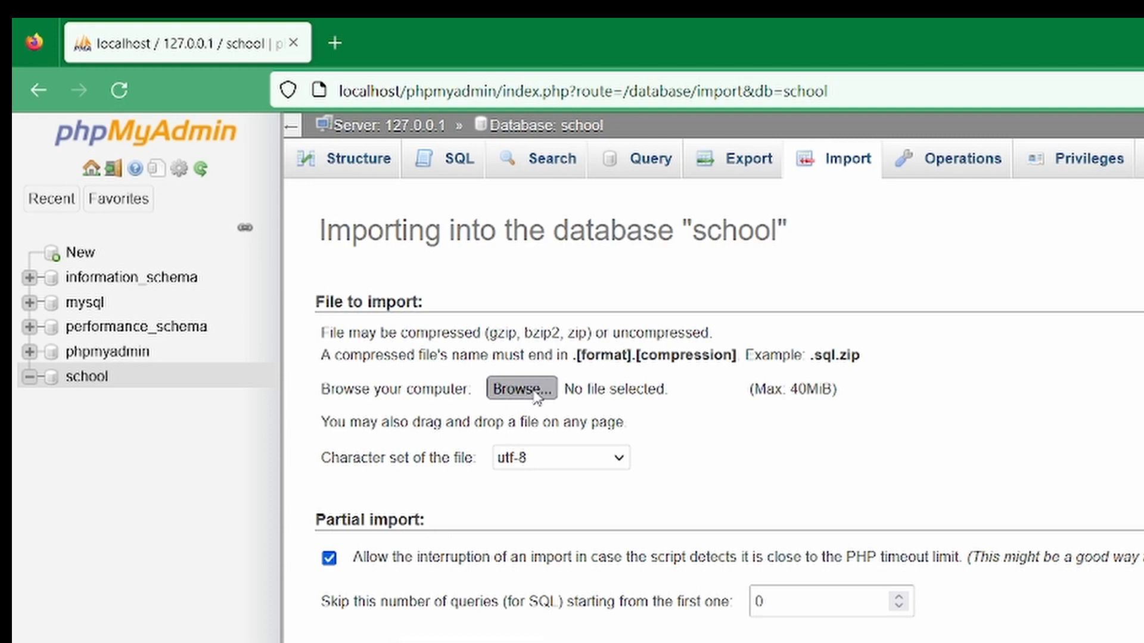
pyautogui.doubleClick(599, 405)
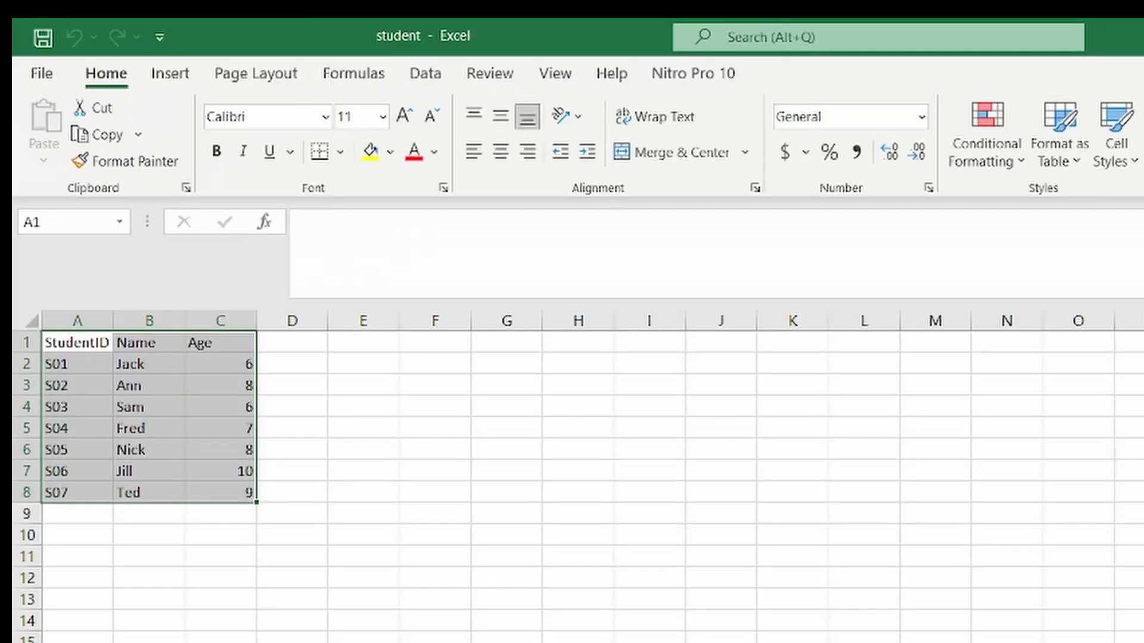
# Switch to Excel and examine the student.csv columns and rows of StudentID, Name and Age
pyautogui.click(791, 577)
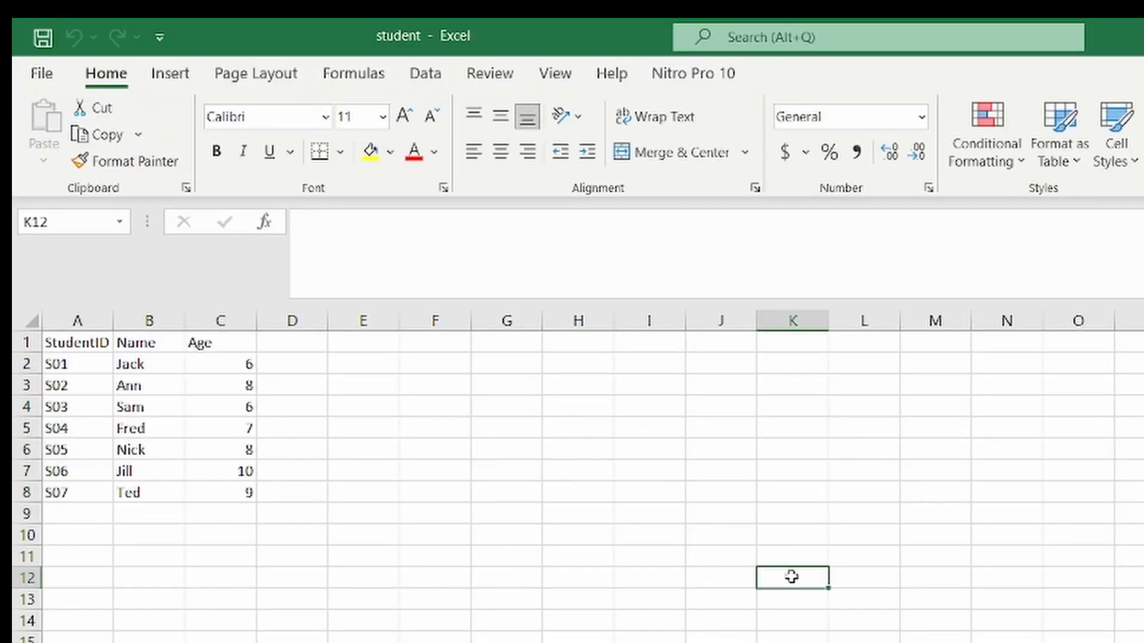
pyautogui.moveTo(62, 344); pyautogui.dragTo(233, 491)
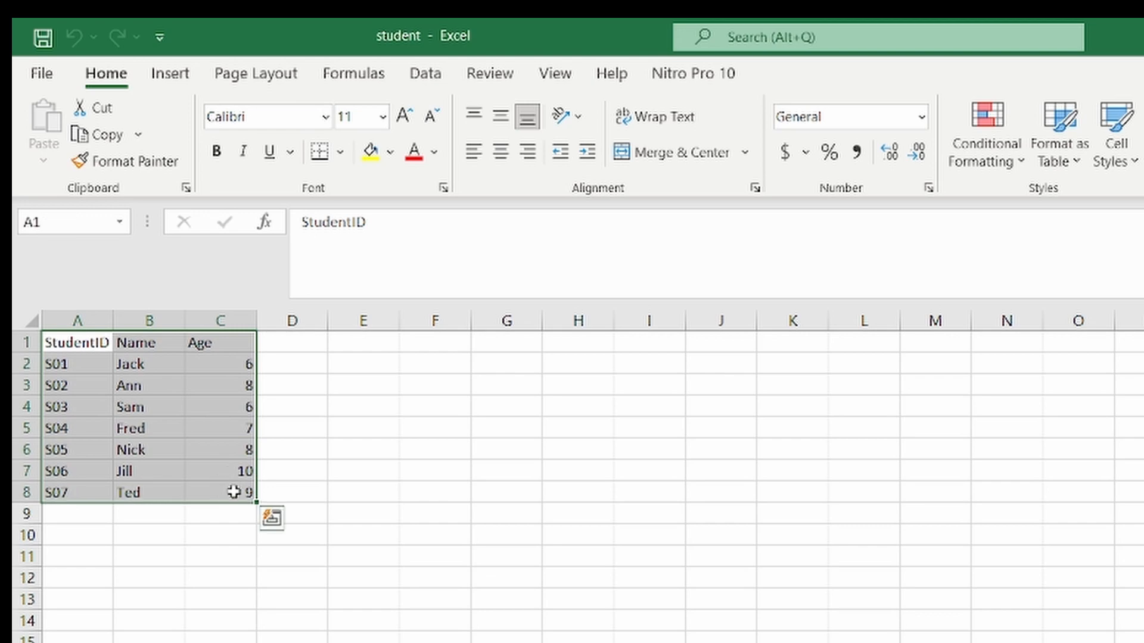
pyautogui.click(723, 470)
pyautogui.click(92, 345)
pyautogui.moveTo(93, 344); pyautogui.dragTo(241, 348)
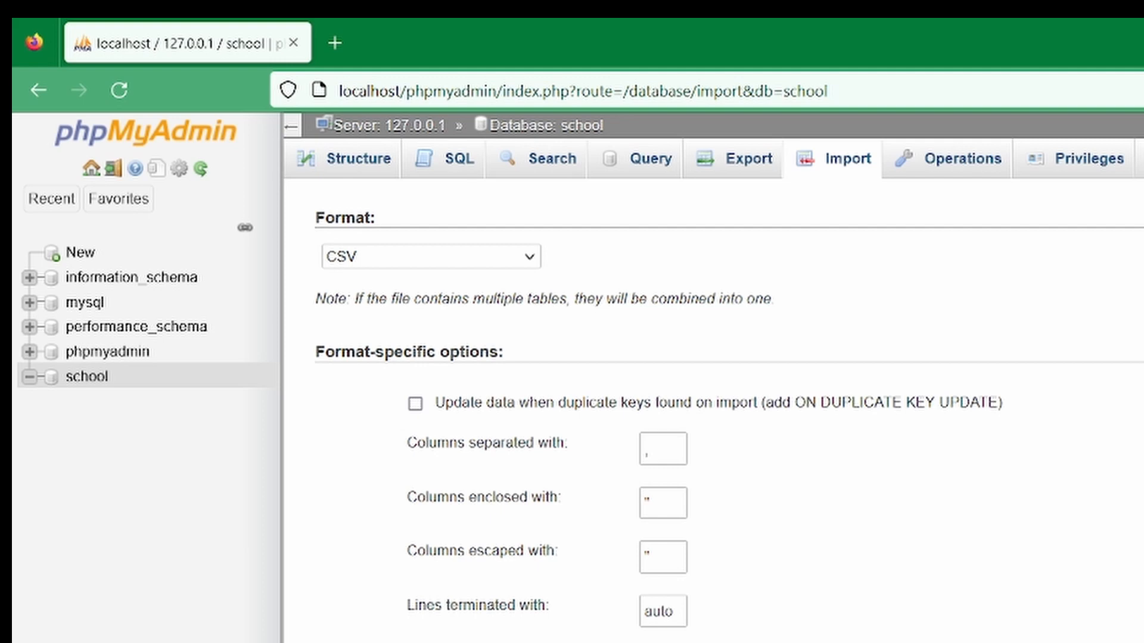
# Run the CSV import into the school database and browse the resulting student table
pyautogui.scroll(-1, 729, 424)
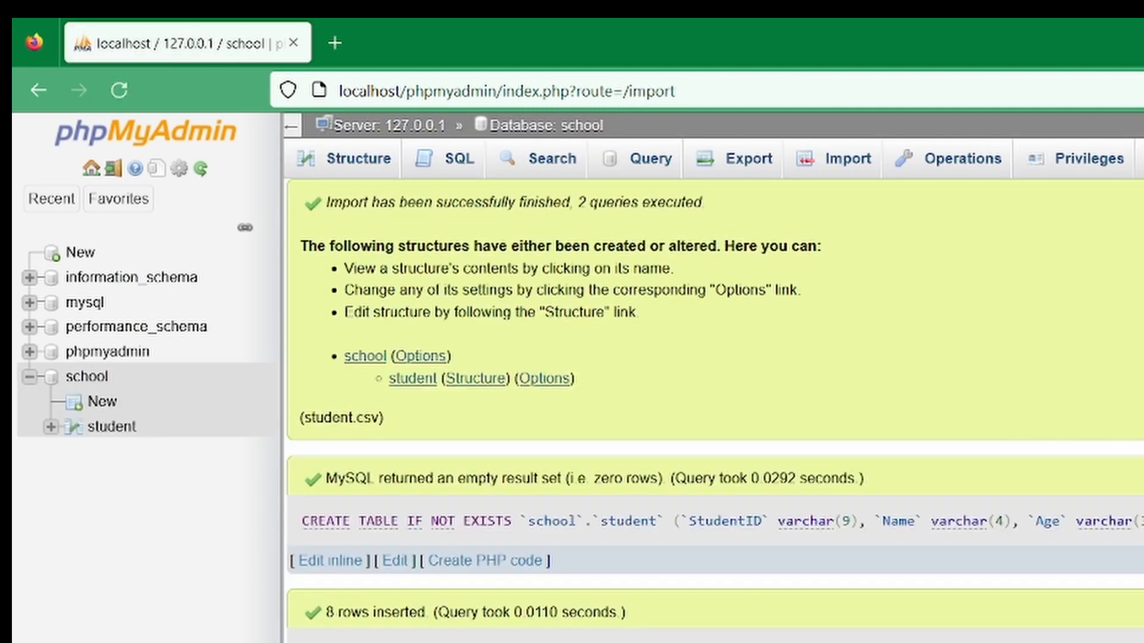
pyautogui.click(361, 162)
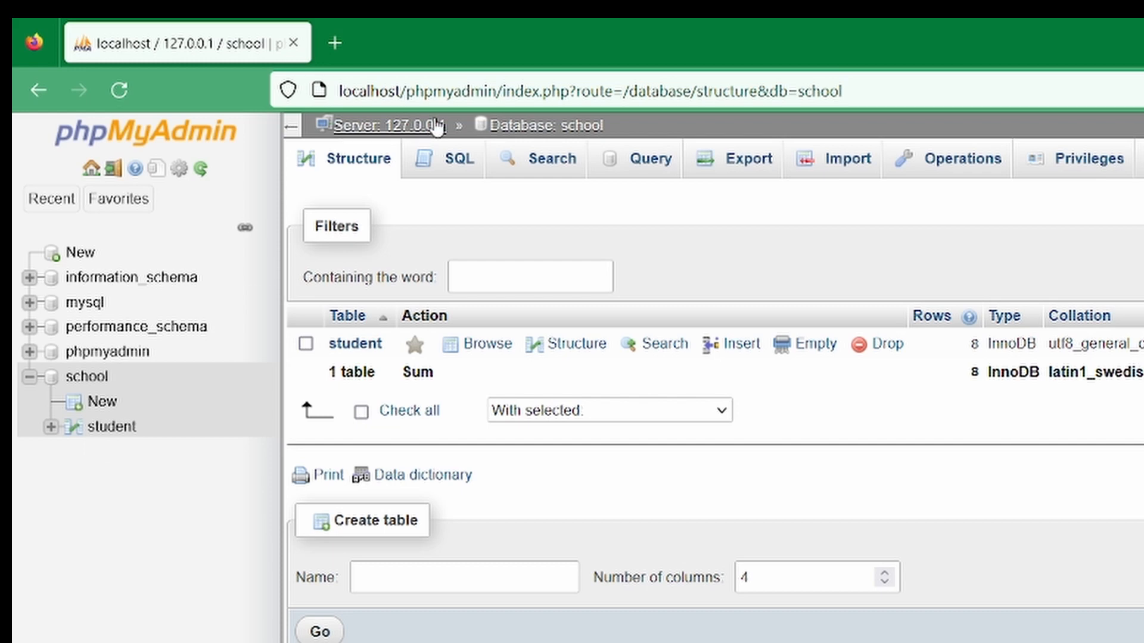
pyautogui.click(113, 427)
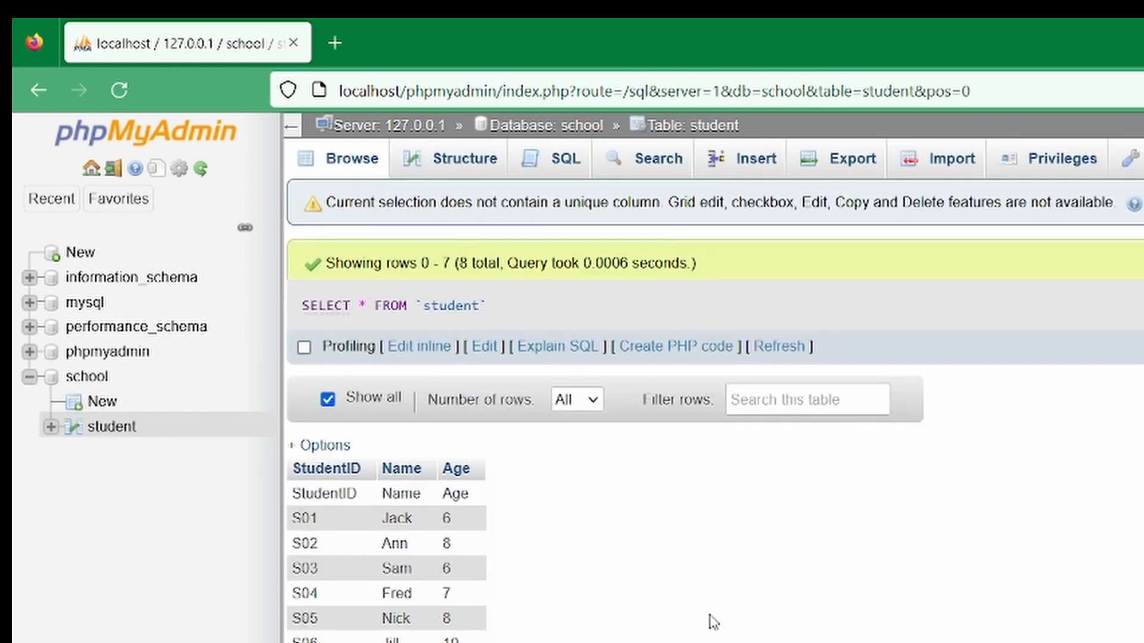